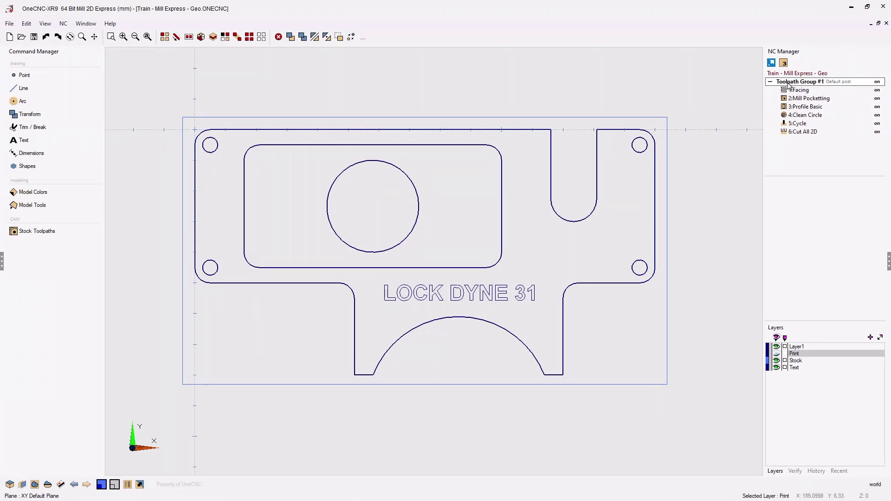
- Rename Toolpath Group #1 as Vise
double_click(789, 83)
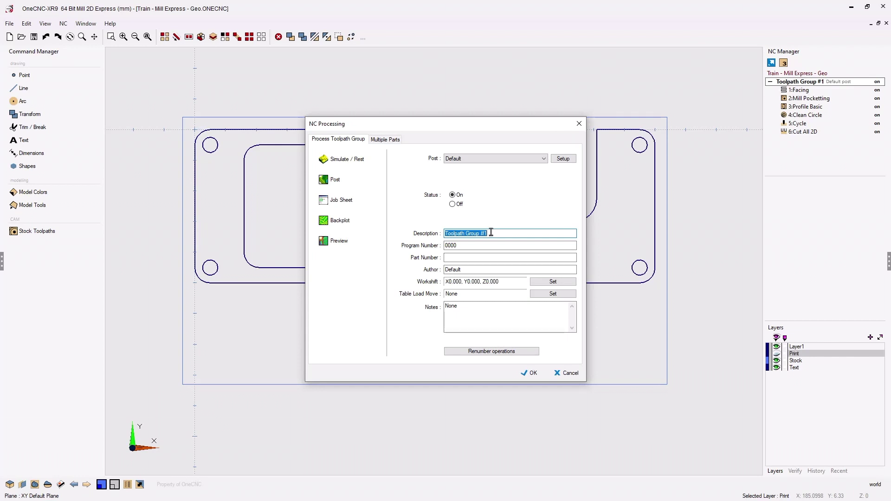
type("Vise")
left_click(530, 374)
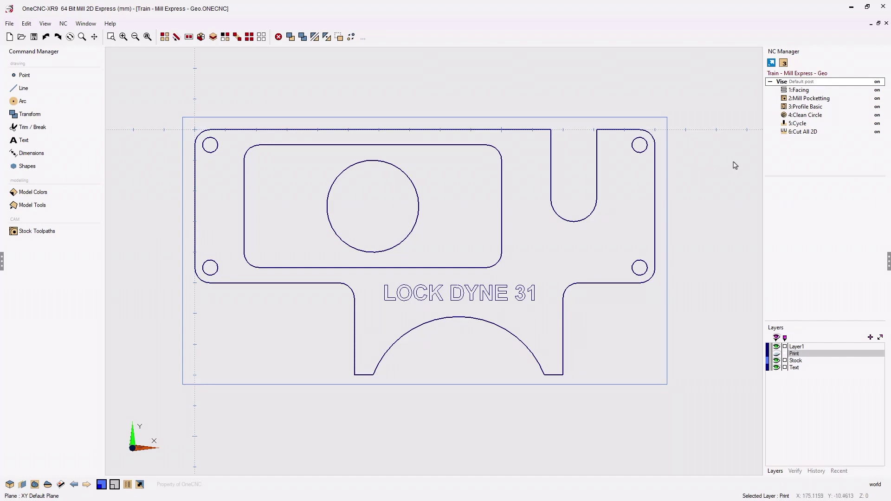
- Create a new toolpath group and name it Fixture Plate
right_click(809, 150)
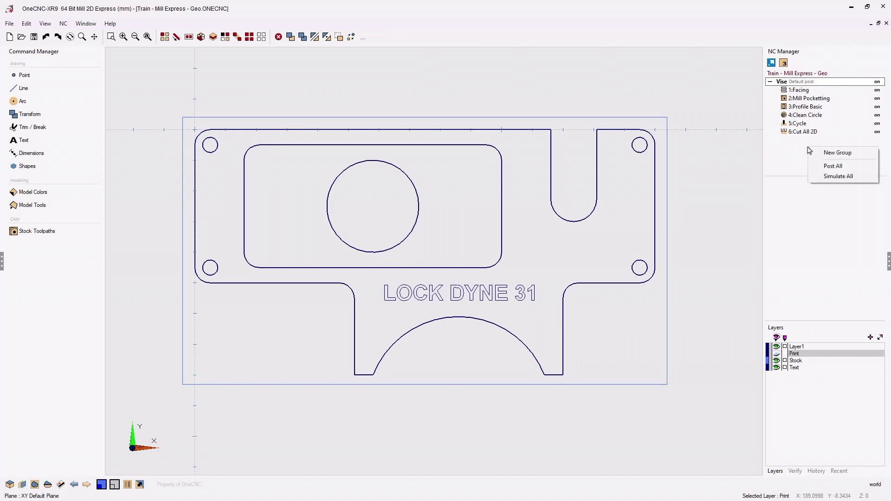
left_click(828, 154)
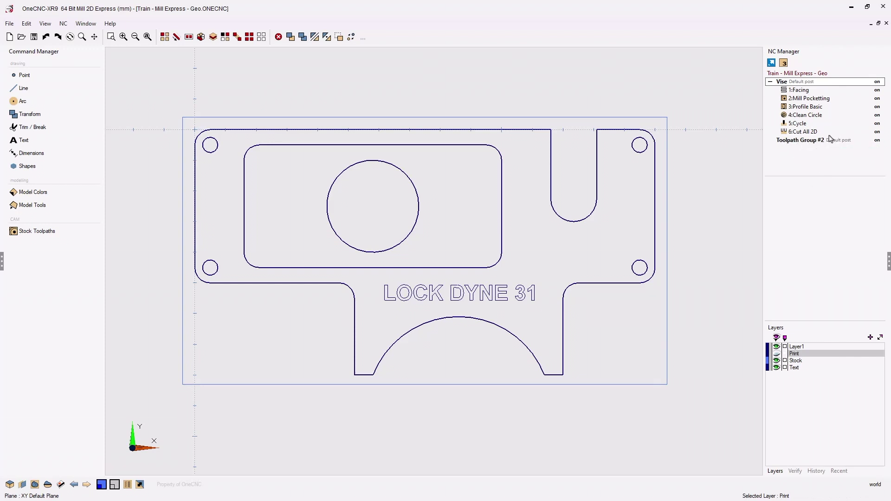
double_click(803, 145)
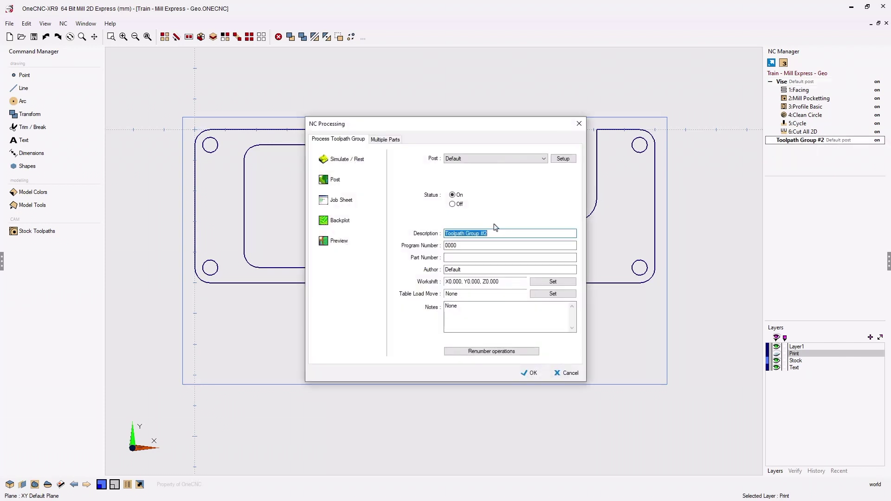
type("Fixture Plate")
left_click(531, 373)
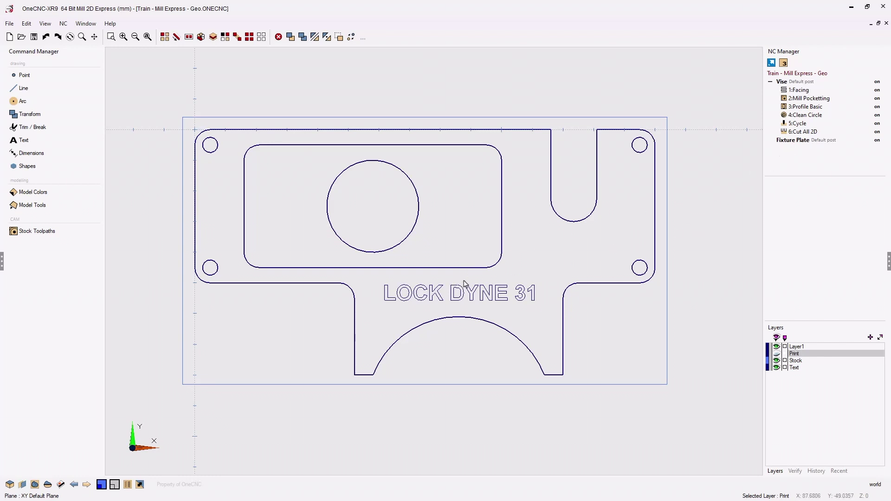
- Start a basic mill profile on the part's entire outer contour, cutting clockwise on the outside from the upper edge
left_click(45, 235)
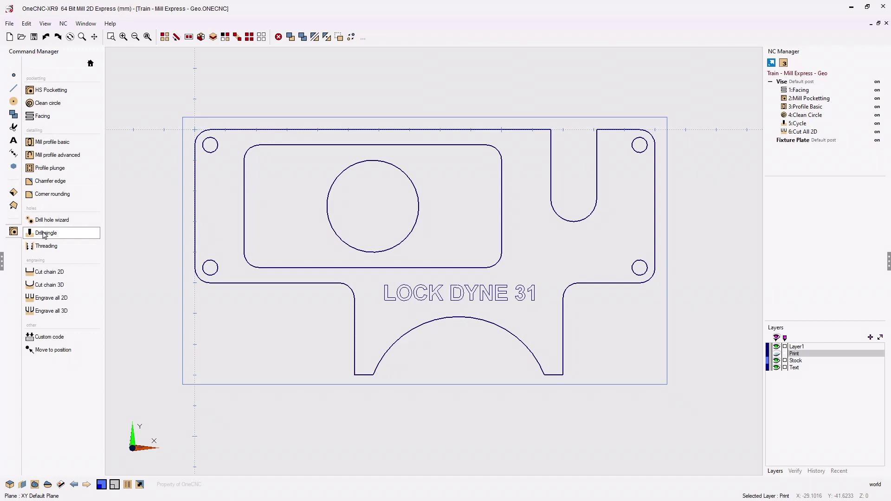
left_click(50, 142)
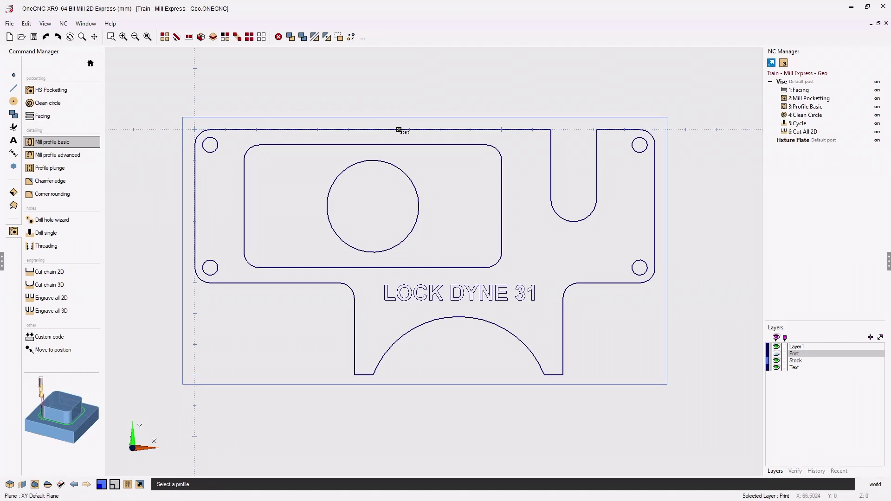
left_click(399, 130)
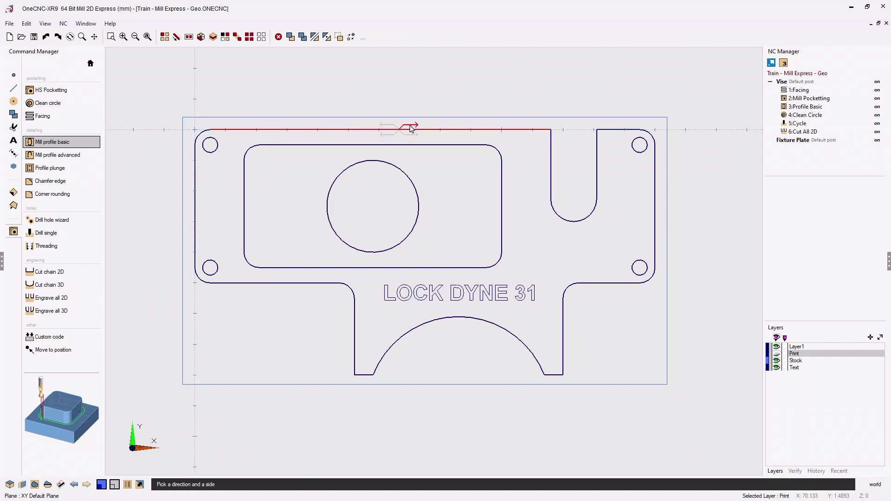
left_click(411, 129)
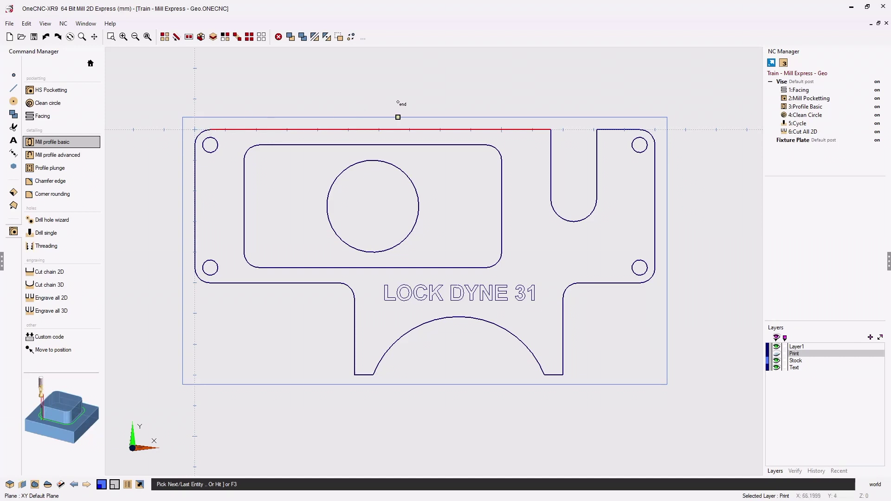
key("F3")
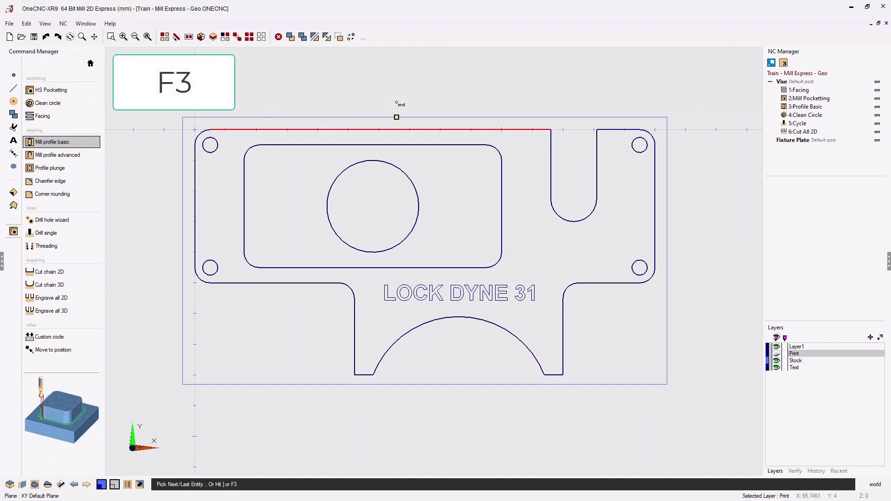
key("F3")
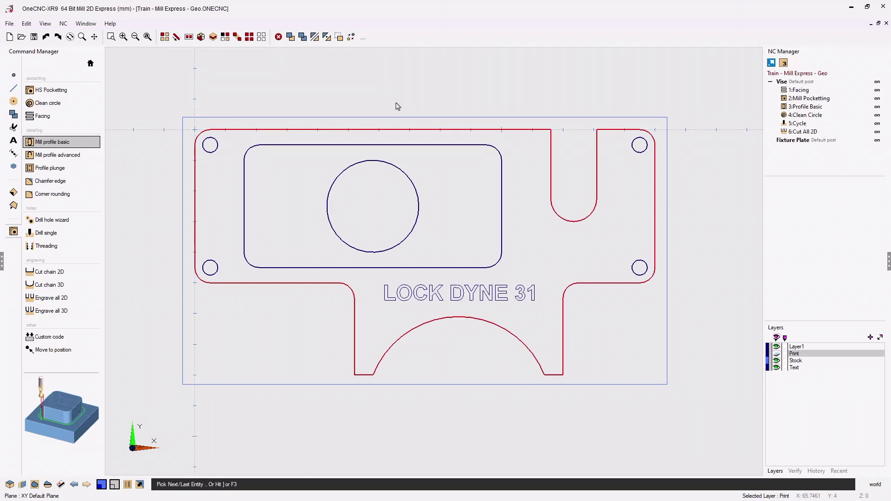
right_click(397, 107)
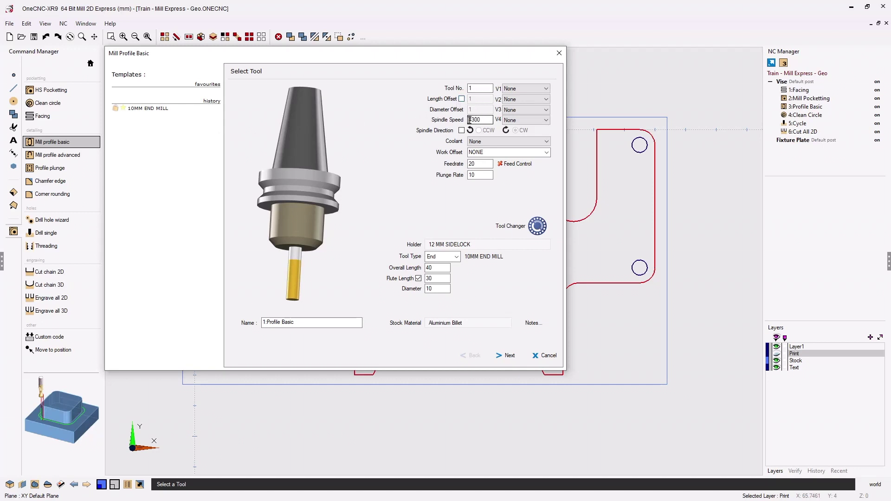
- Configure the 10 mm end mill with feedrate 500 and plunge rate 250, and accept a final Z of -14
left_click(474, 164)
left_click(429, 289)
left_click(509, 357)
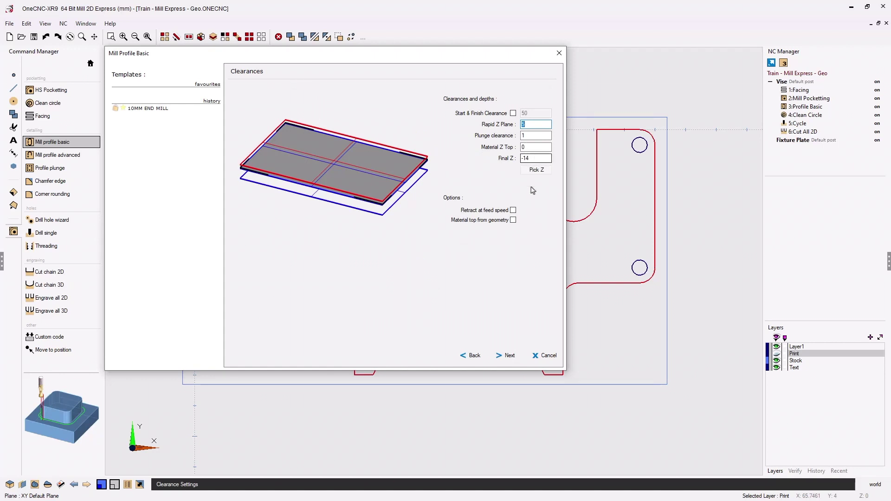
left_click(509, 357)
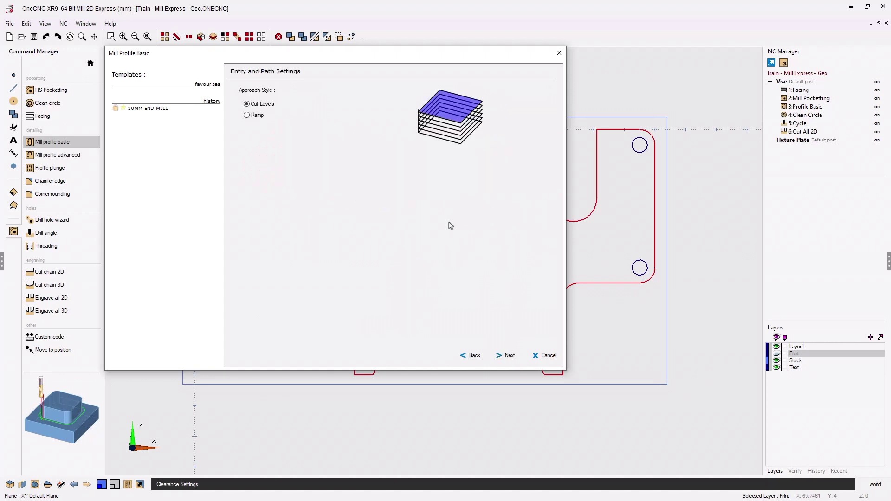
- Use the Cut Levels approach style and leave the rough depths option off
left_click(247, 115)
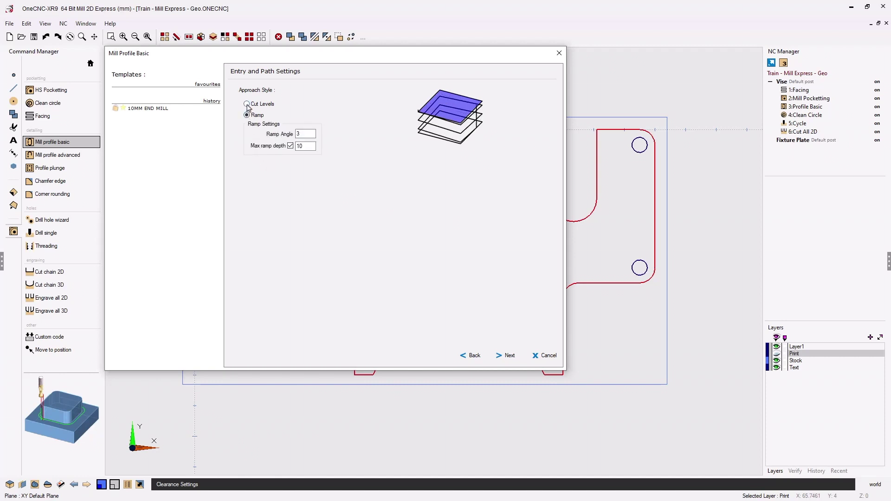
left_click(248, 104)
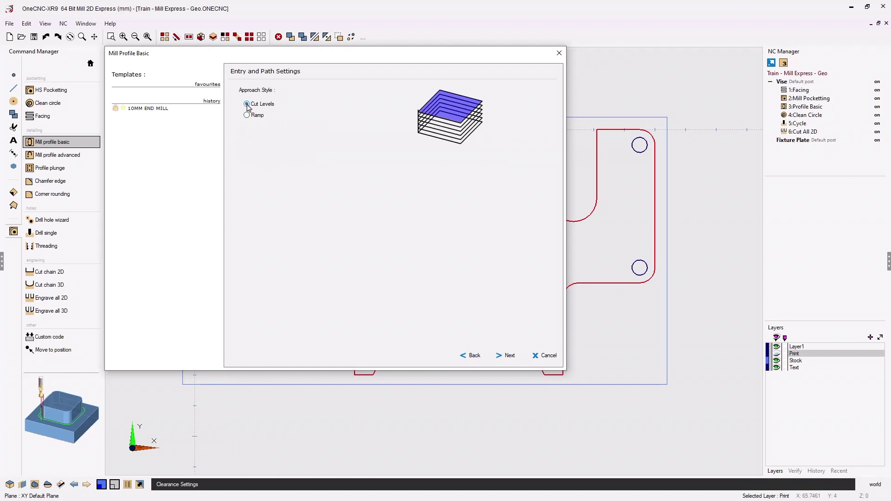
left_click(508, 356)
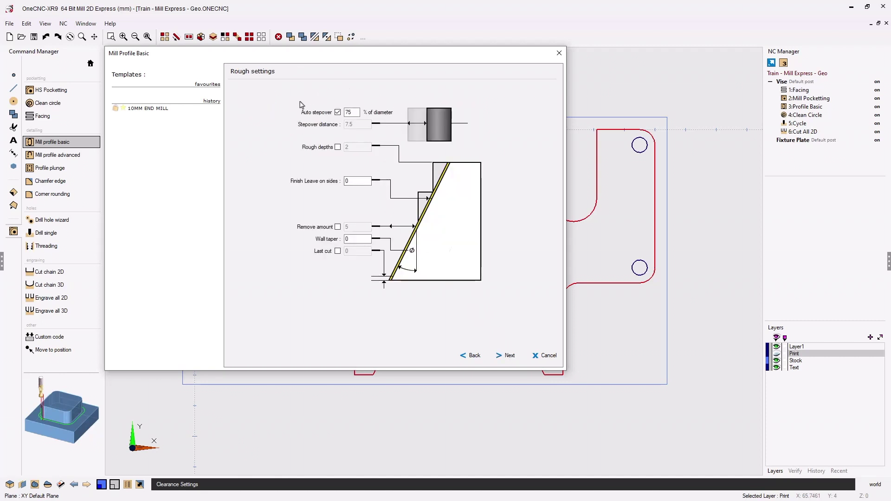
left_click(338, 148)
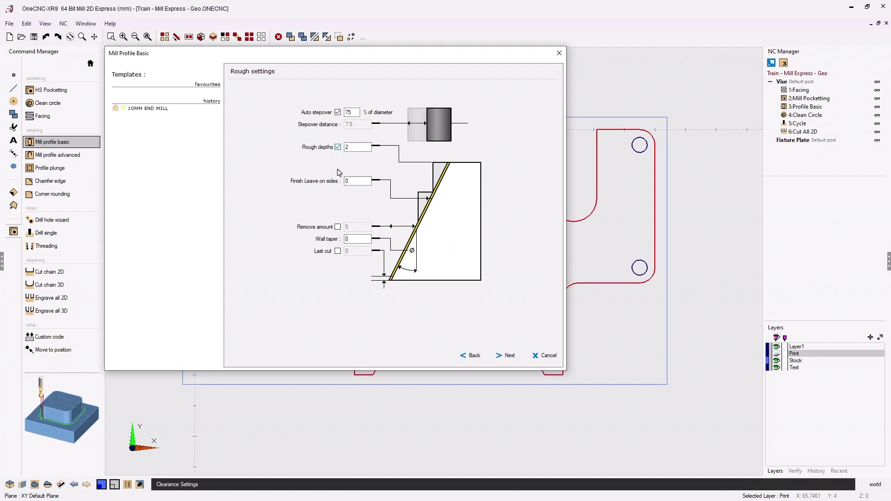
left_click(337, 148)
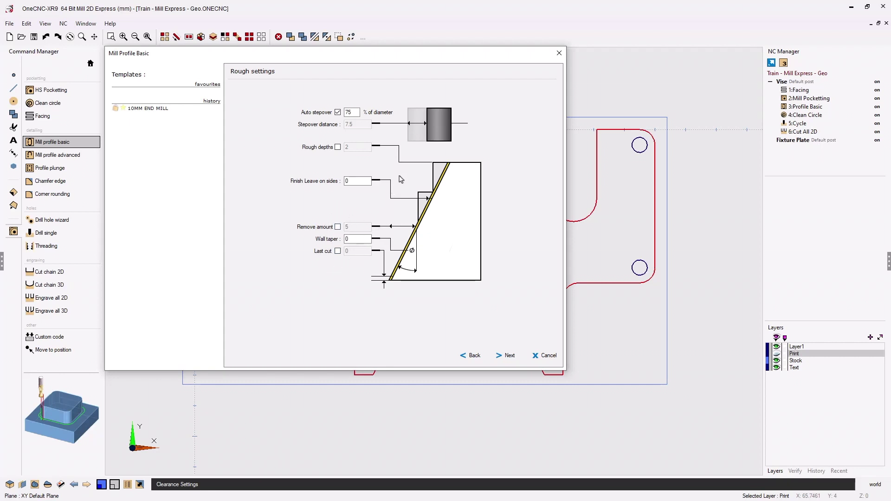
left_click(510, 356)
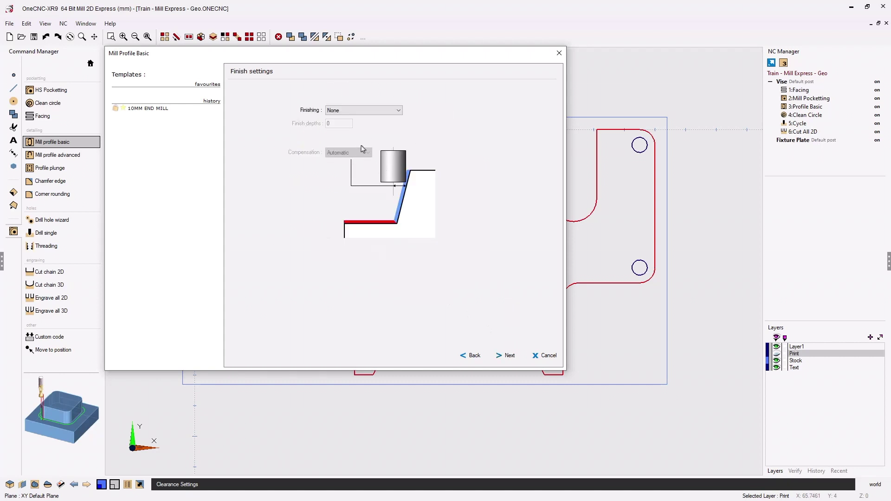
- Keep finishing at None and complete the profile operation with Line-Arc lead-in and lead-out, radius 5 and angle 45
left_click(333, 111)
left_click(509, 355)
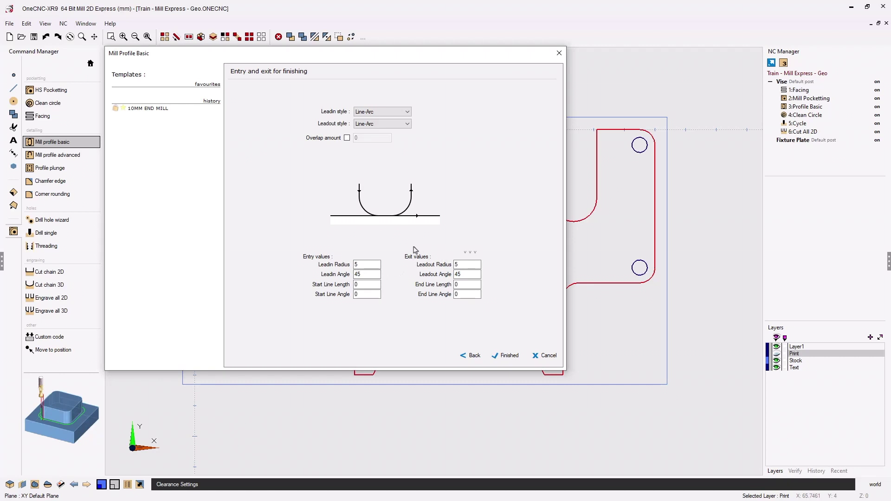
left_click(509, 356)
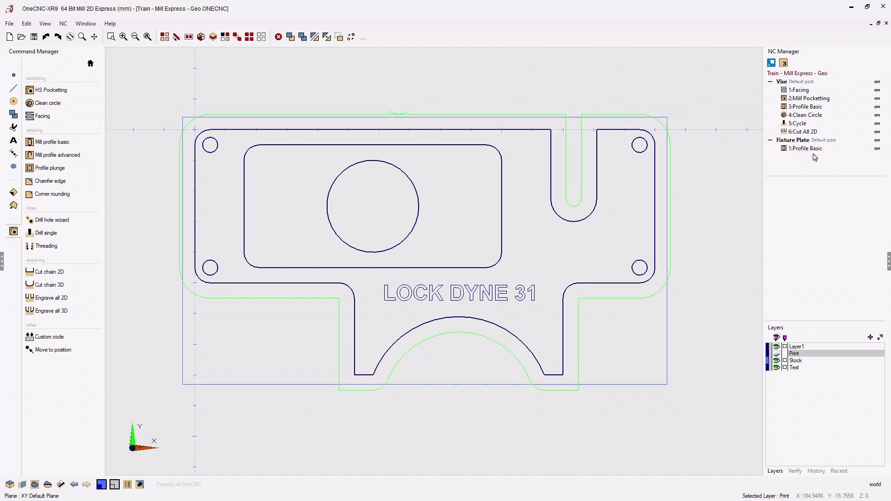
- Simulate the Fixture Plate group, using the outer stock rectangle as the boundary with Z top 0.7 and Z bottom -12
left_click(810, 156)
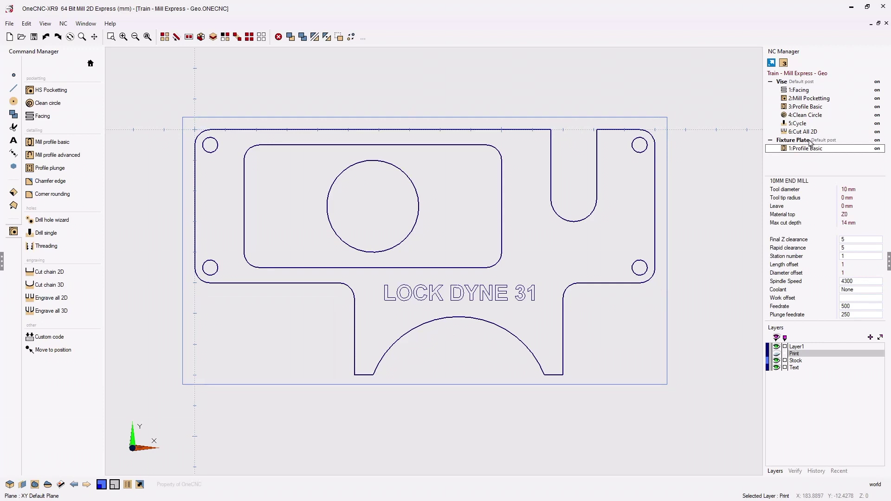
right_click(810, 143)
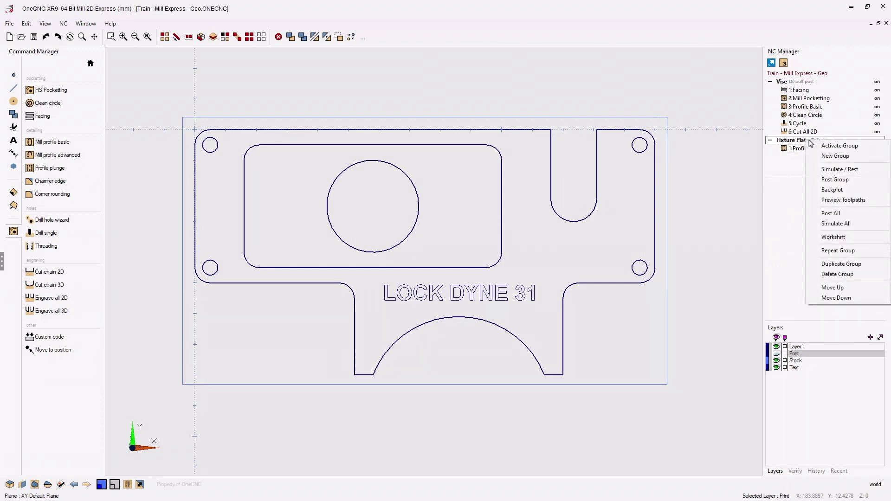
left_click(832, 170)
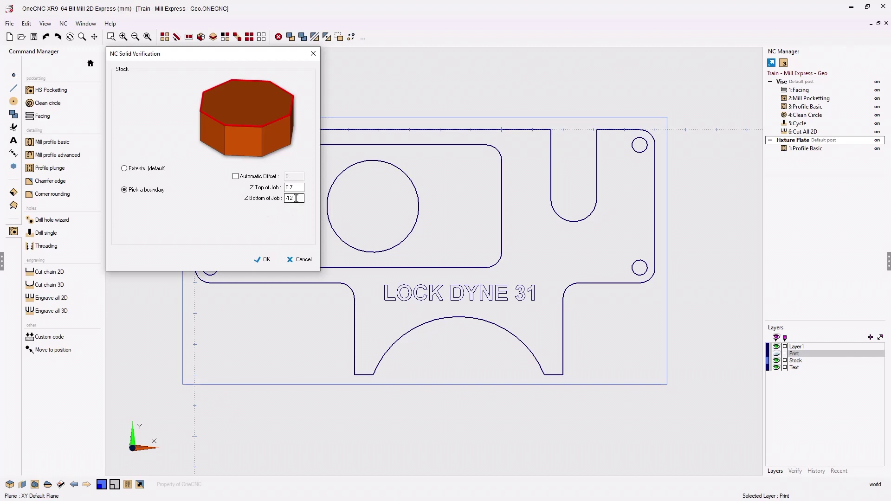
left_click(265, 260)
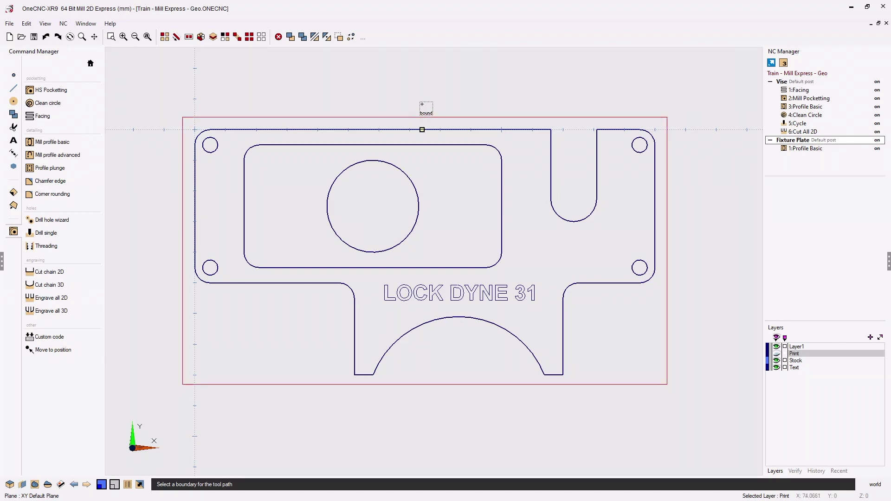
left_click(426, 108)
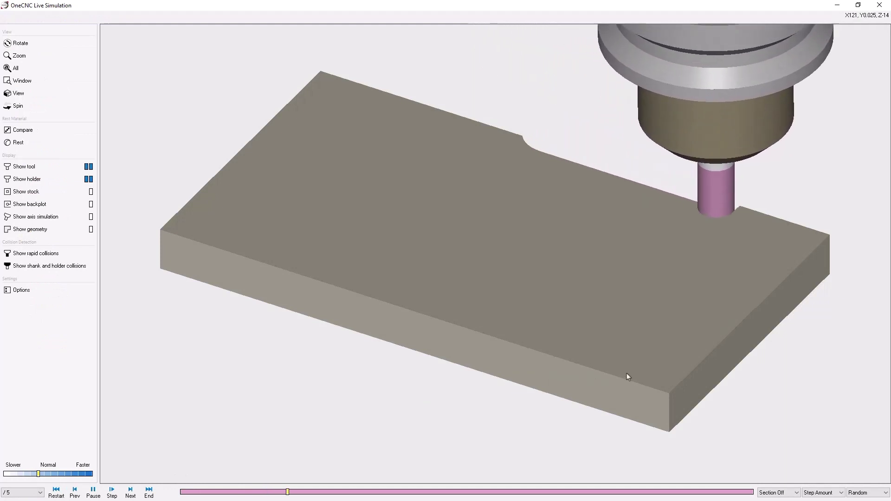
- Inspect the profile cut from another angle, replay the simulation from the beginning and close it
middle_click_drag(628, 376, 516, 382)
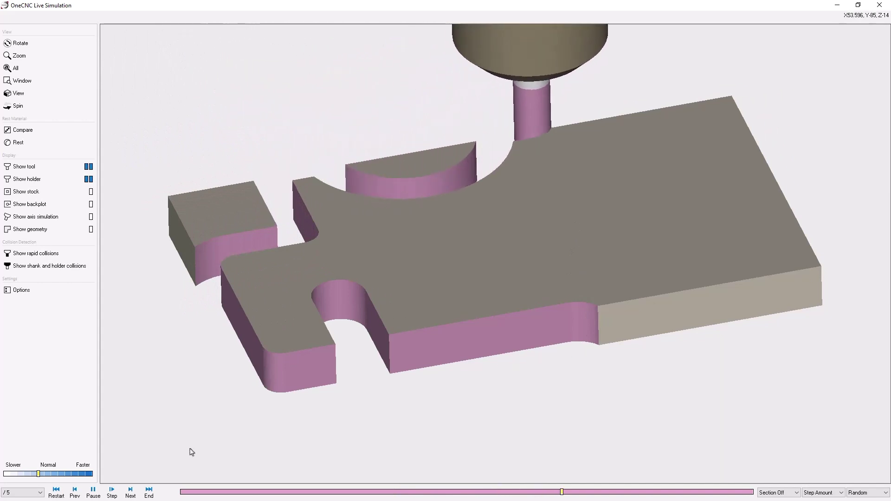
left_click(55, 492)
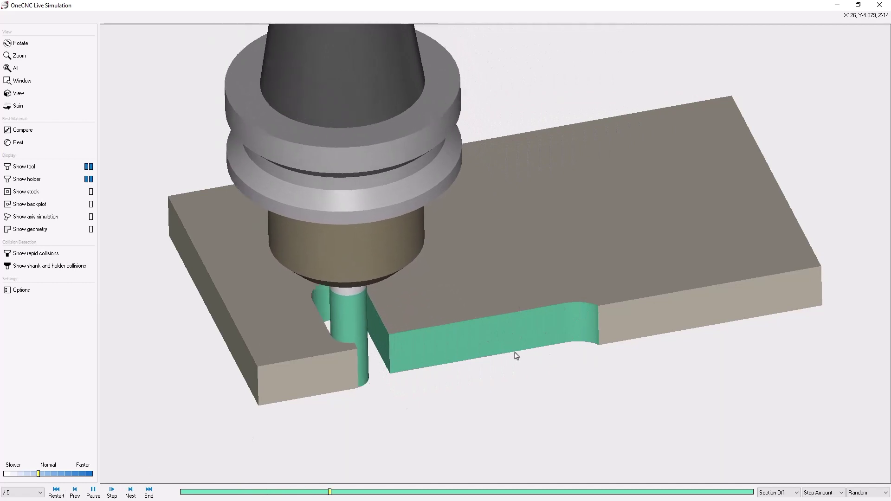
left_click(880, 6)
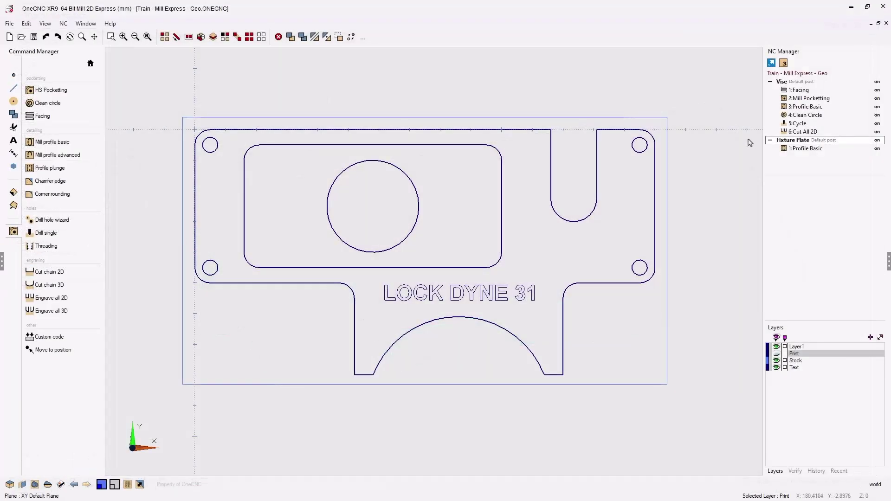
- Edit the Fixture Plate profile operation, changing the lead-in angle and start line length of its Line-Arc entry
right_click(806, 148)
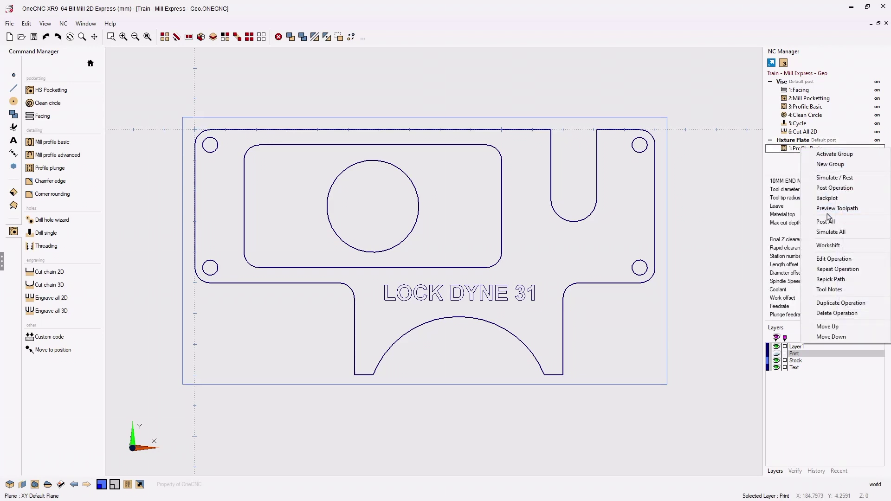
left_click(829, 260)
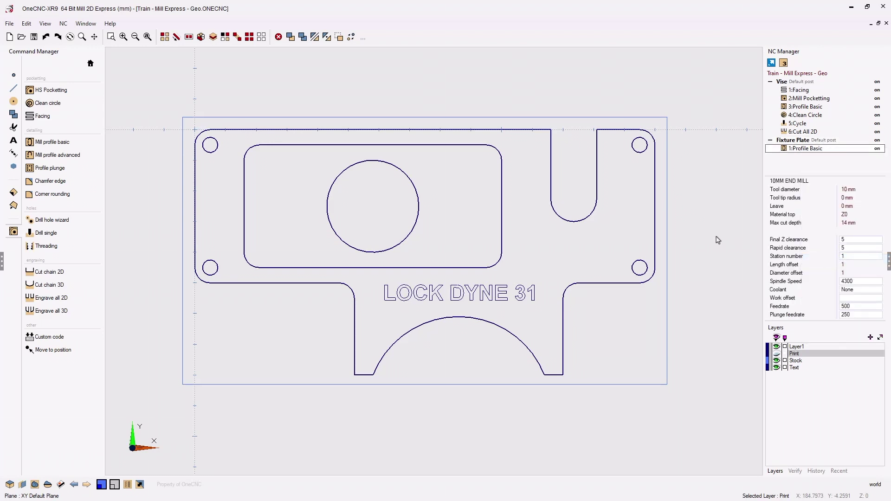
left_click_drag(475, 96, 360, 57)
left_click(511, 357)
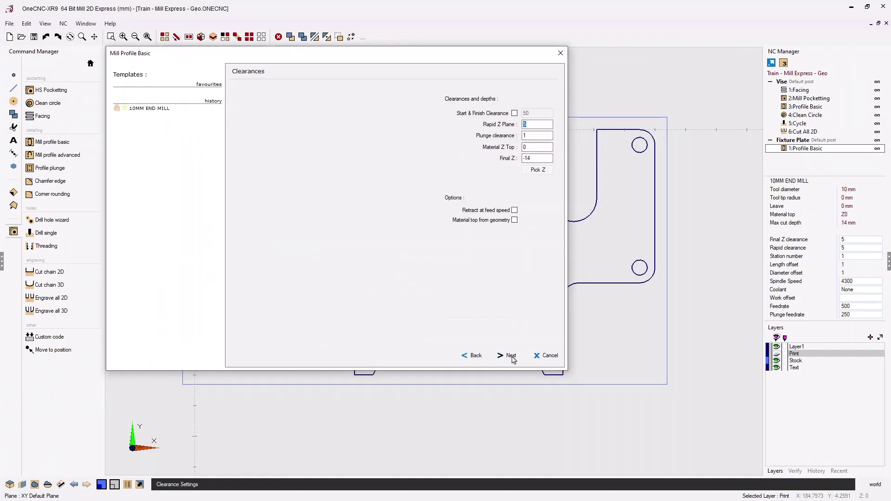
left_click(511, 356)
left_click(511, 355)
left_click(511, 356)
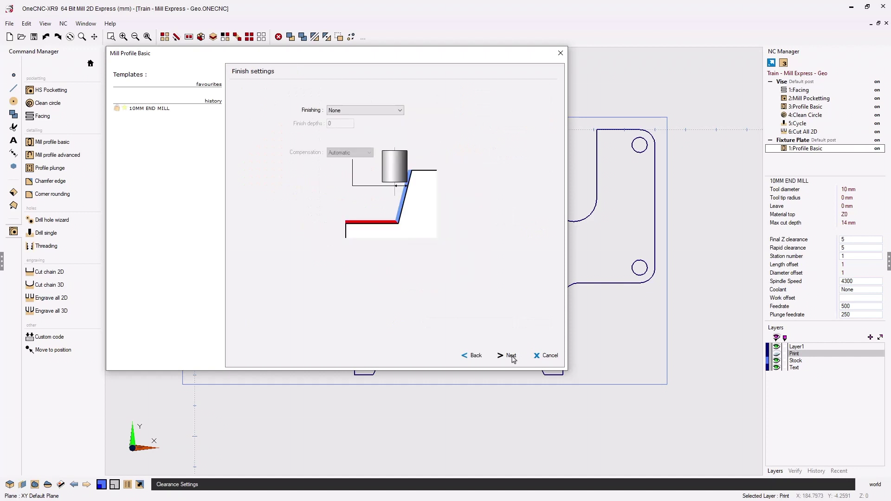
left_click(510, 356)
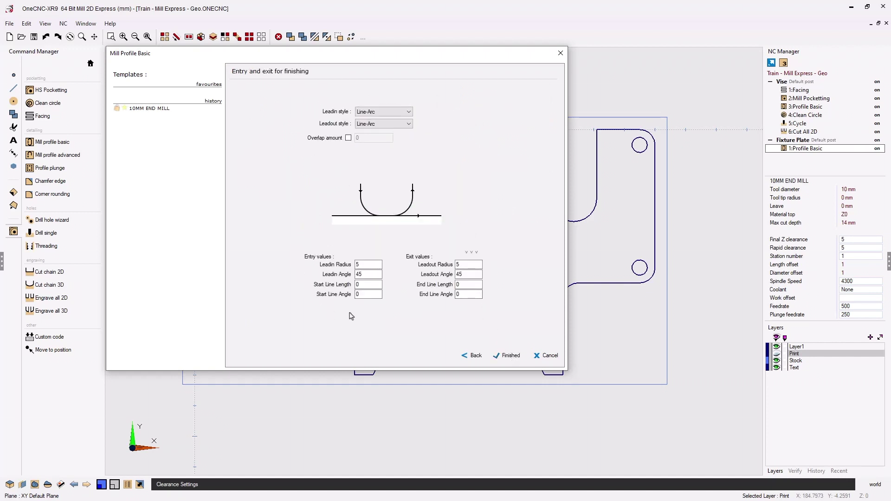
double_click(357, 275)
double_click(357, 284)
left_click(506, 357)
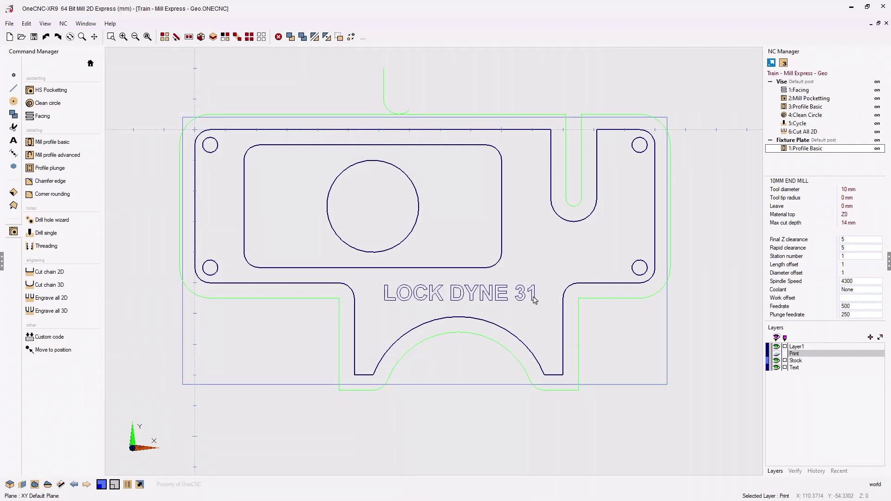
- Simulate the Fixture Plate group with the outer stock rectangle as boundary, keeping Z top 0.7 and Z bottom -12
right_click(813, 142)
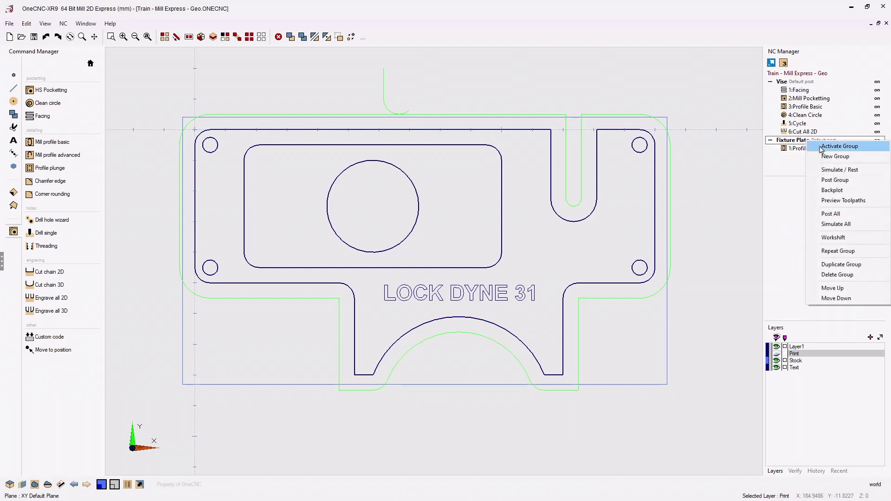
left_click(835, 170)
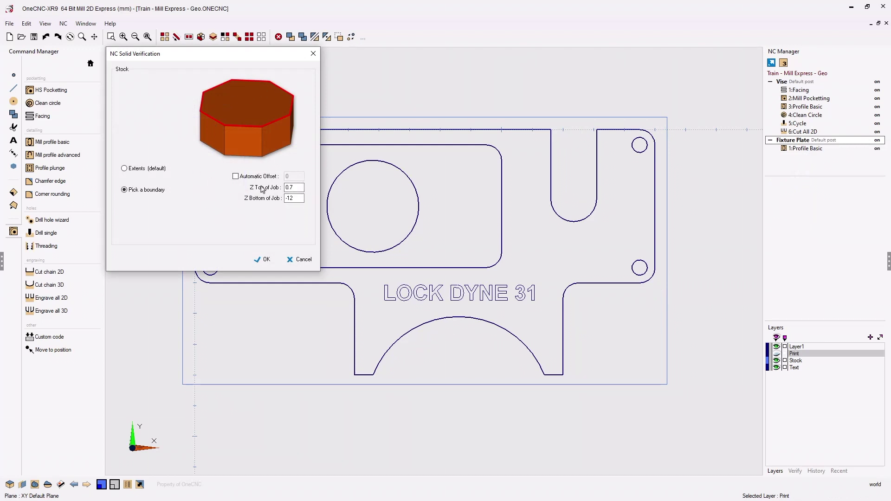
left_click(265, 261)
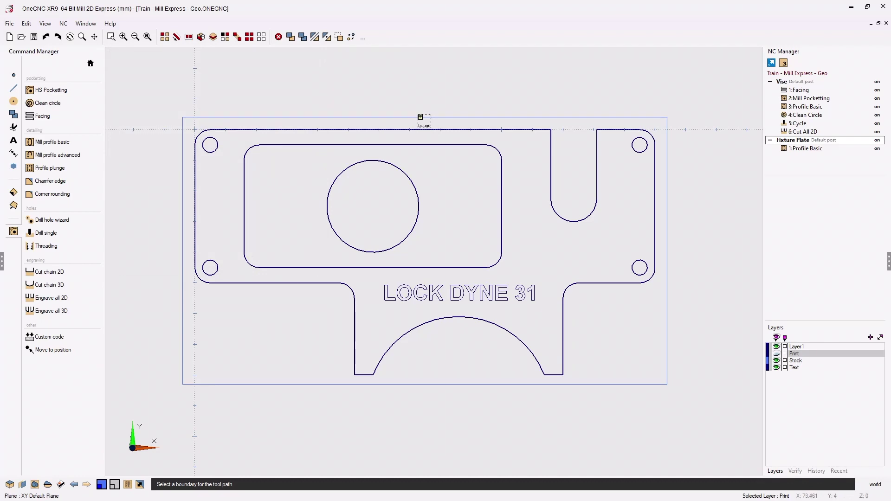
left_click(420, 118)
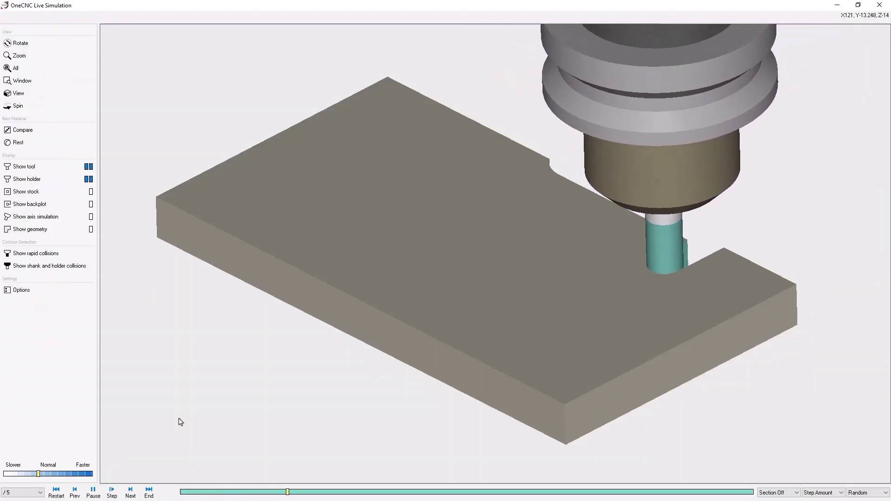
- Examine the revised profile entry and cut from several angles, replaying the simulation from the start, and close it
middle_click_drag(592, 341, 424, 377)
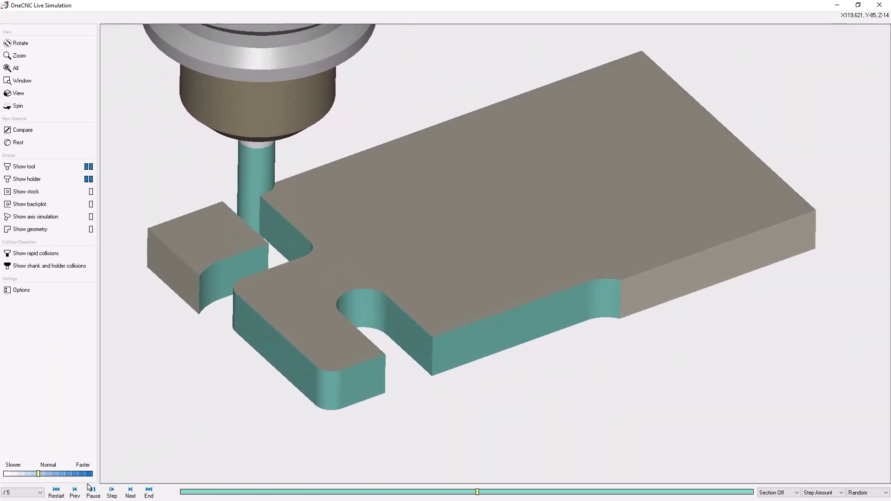
left_click(55, 491)
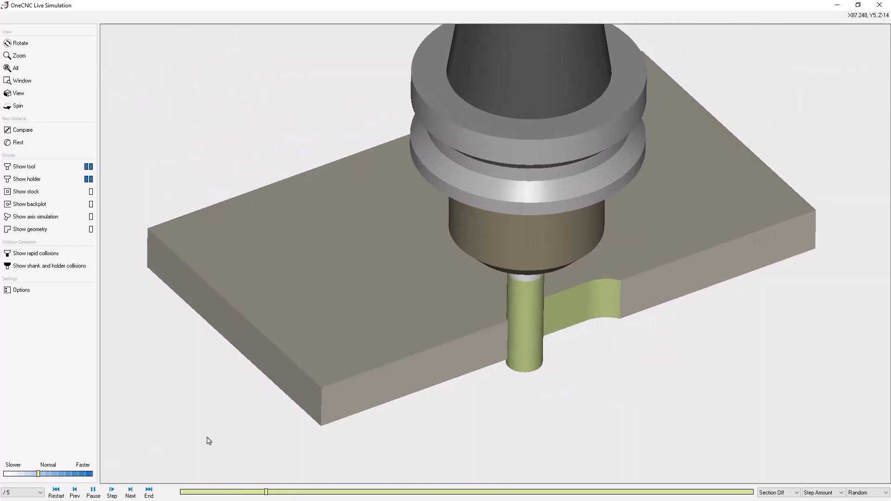
middle_click_drag(450, 388, 531, 406)
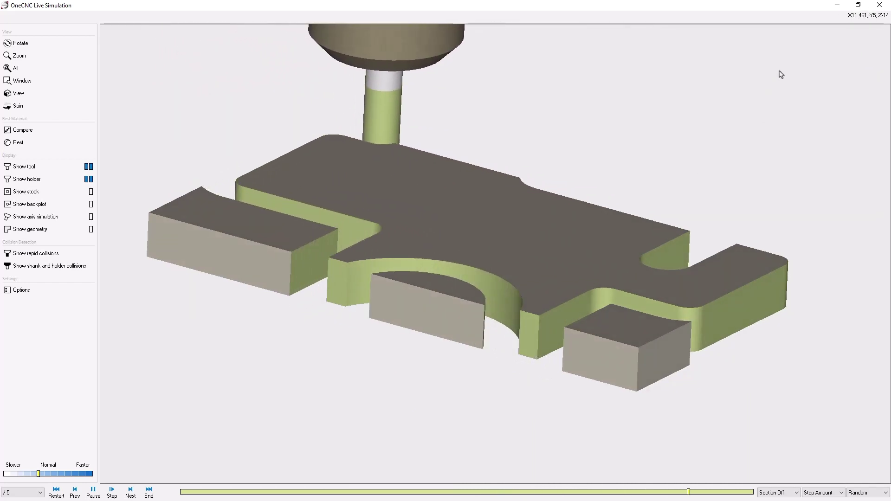
left_click(879, 5)
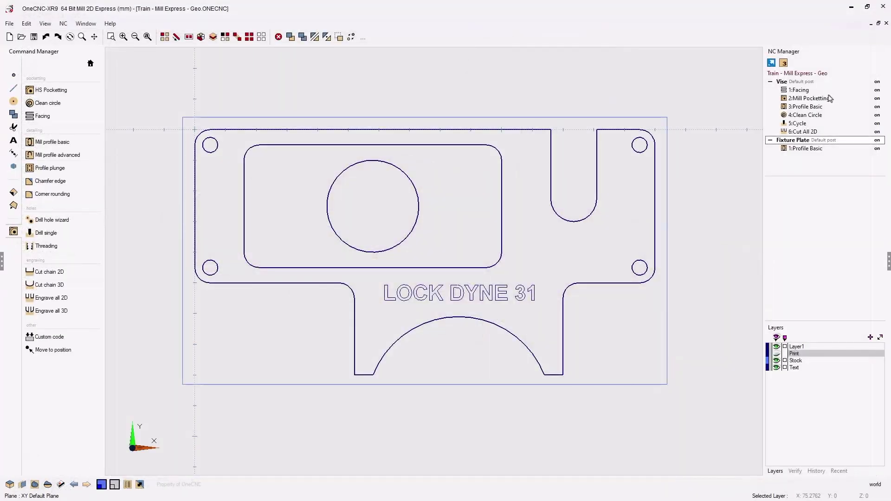
- Simulate all toolpath groups together, using the outer stock rectangle as boundary with Z top 0.7 and Z bottom -12
right_click(807, 143)
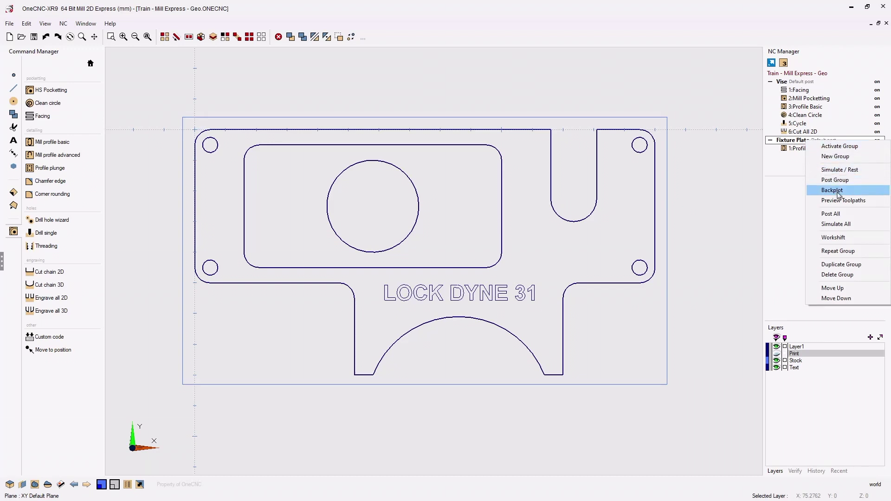
left_click(842, 224)
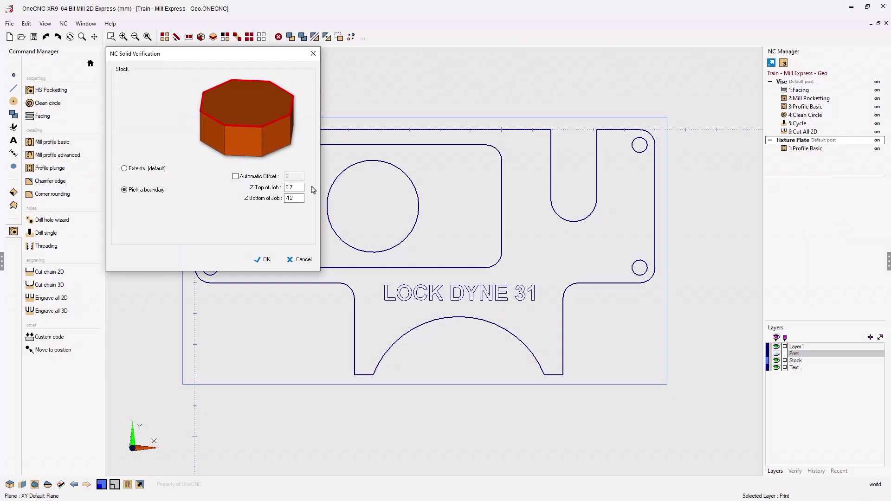
left_click(265, 261)
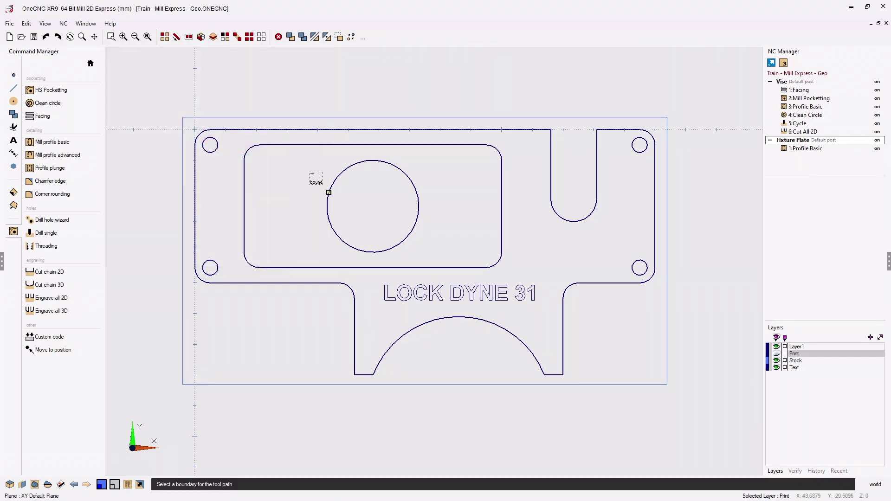
left_click(425, 117)
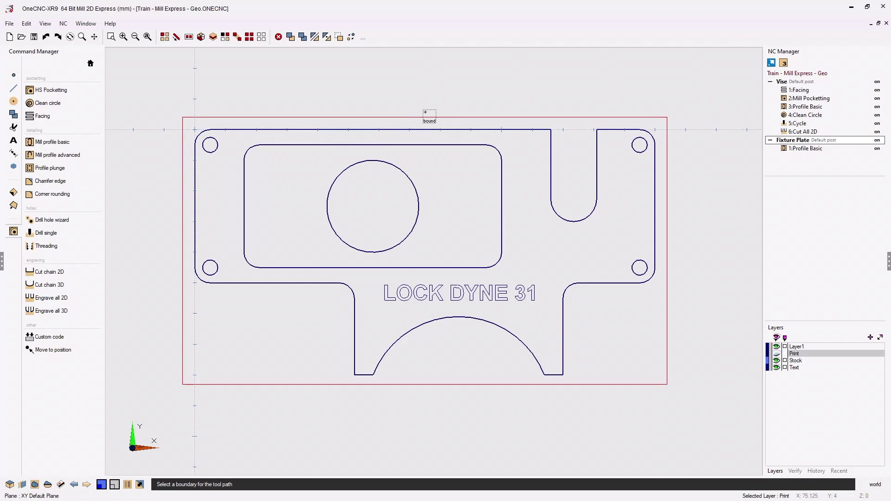
right_click(133, 421)
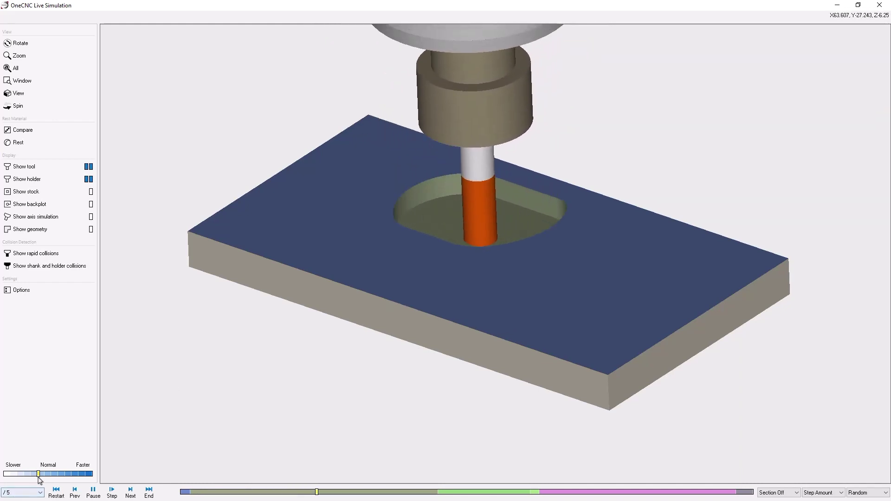
- Run the full simulation at the default speed, examine the finished part from another angle and close the simulation
left_click(41, 474)
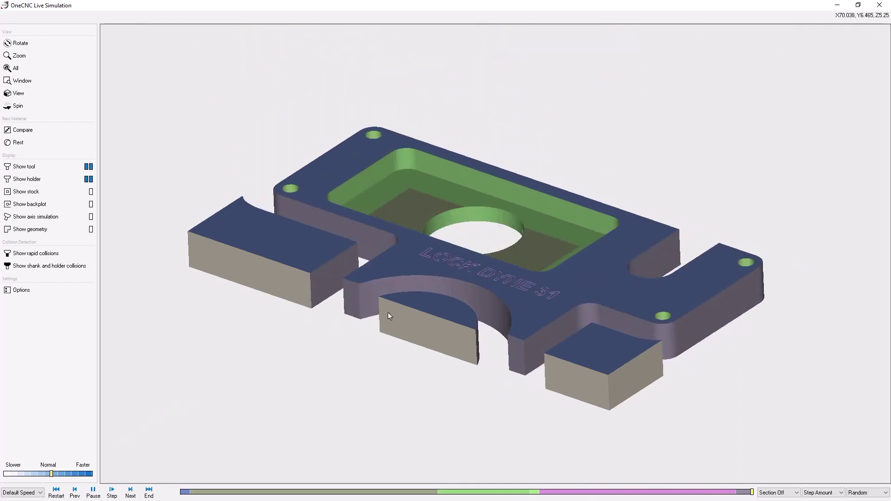
middle_click_drag(388, 315, 407, 315)
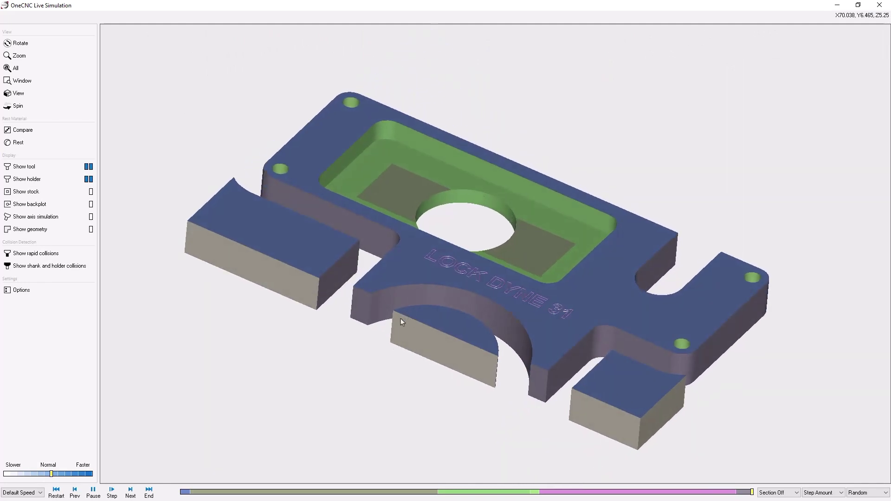
left_click(879, 5)
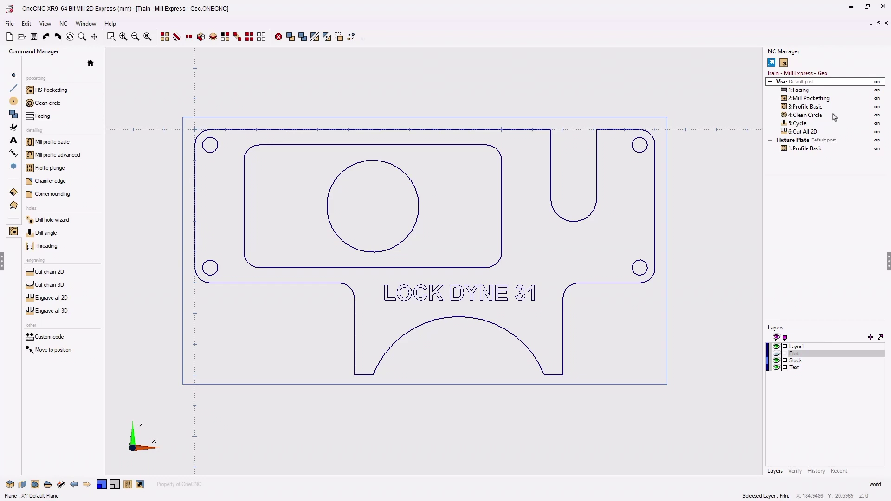
- Rename the Cycle operation in the Vise group as 5:Drill
left_click(797, 124)
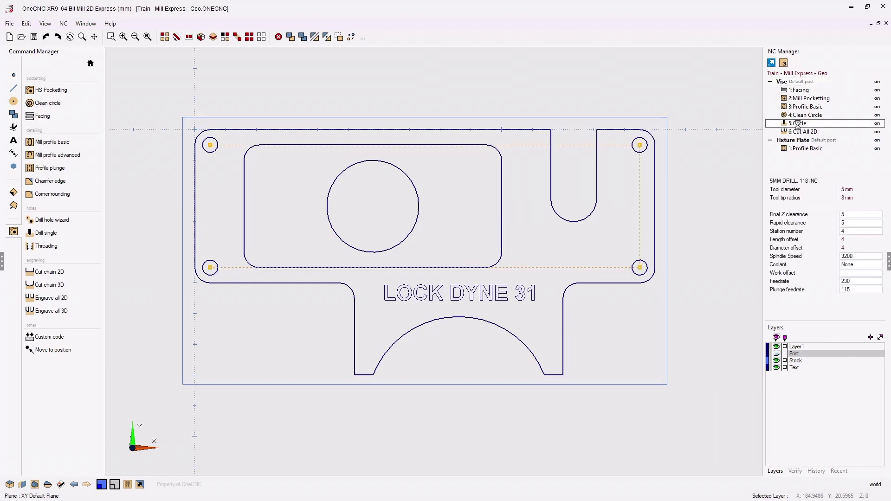
double_click(797, 124)
left_click_drag(464, 126, 278, 59)
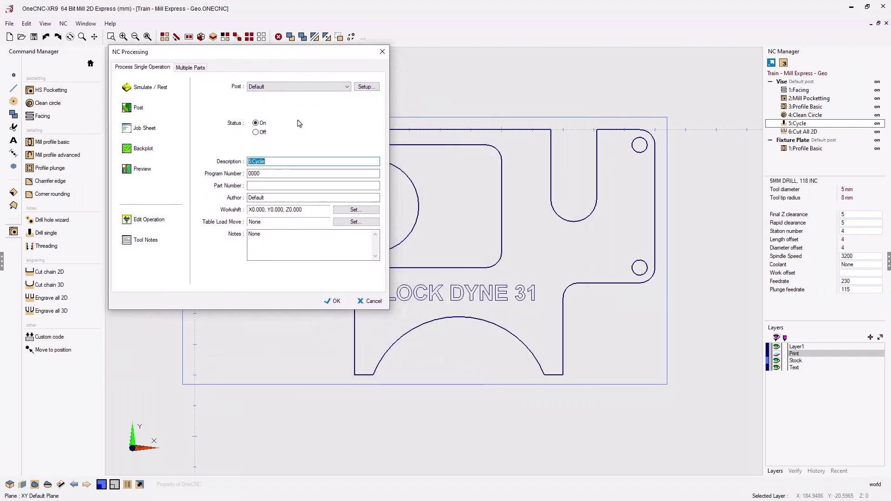
left_click(272, 161)
left_click(333, 301)
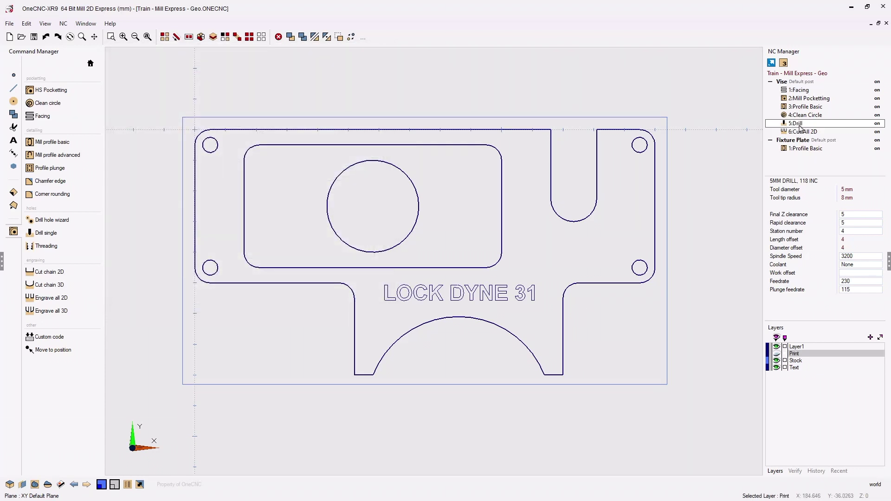
- Rename the Cut All 2D operation in the Vise group as 6:Engrave
double_click(803, 132)
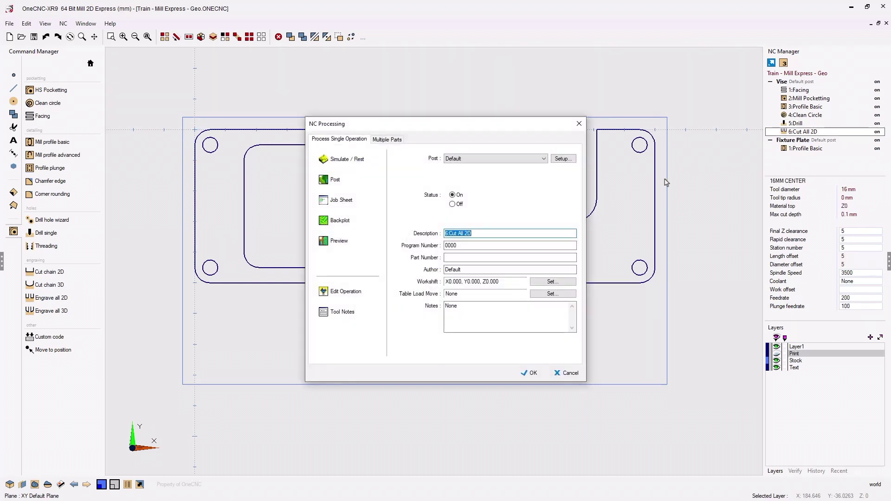
left_click_drag(487, 232, 451, 233)
type("Engrave")
left_click(530, 373)
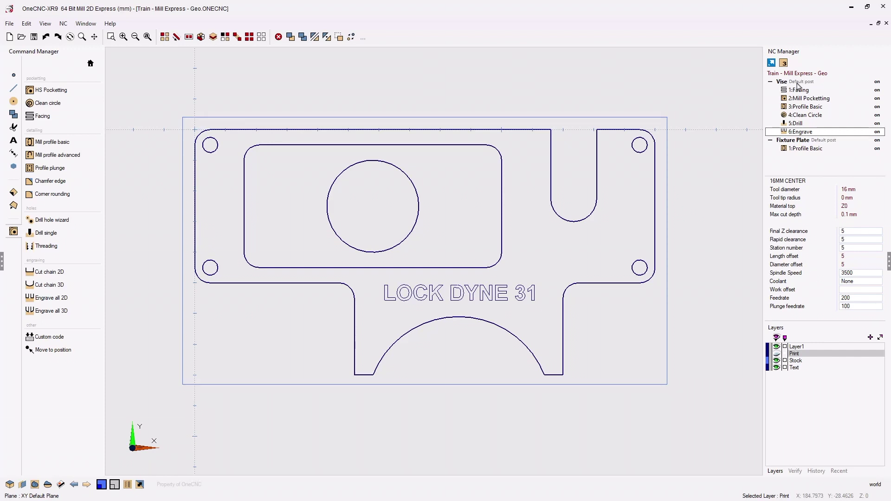
- Move the Drill operation after Engrave in the Vise group and renumber the group's operations
left_click(797, 123)
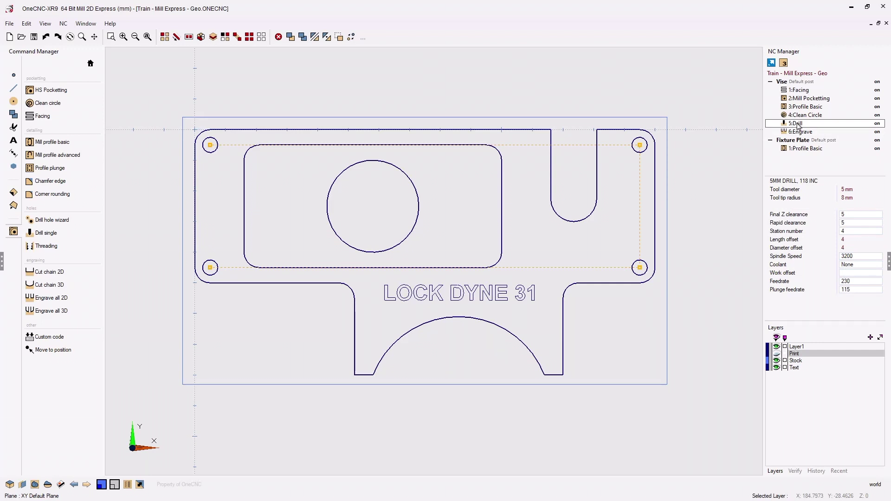
mouse_move(798, 125)
left_mouse_down()
mouse_move(802, 136)
mouse_move(800, 92)
mouse_move(799, 135)
left_mouse_up()
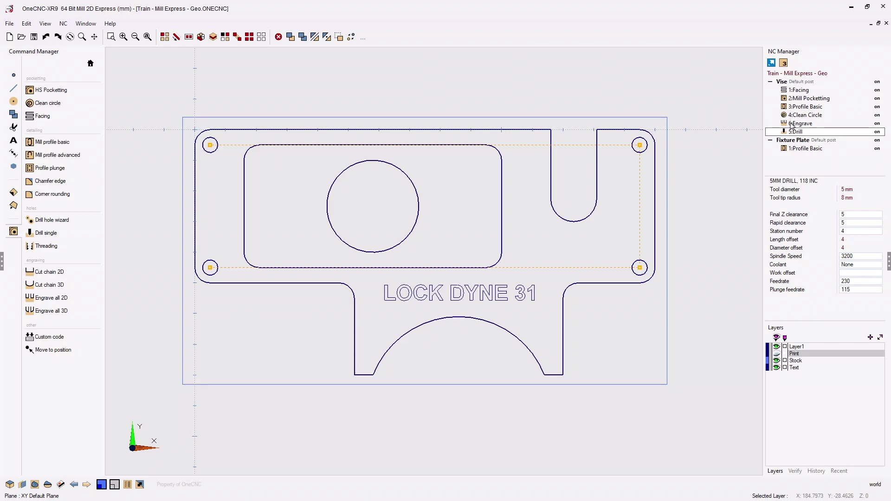
left_click(791, 82)
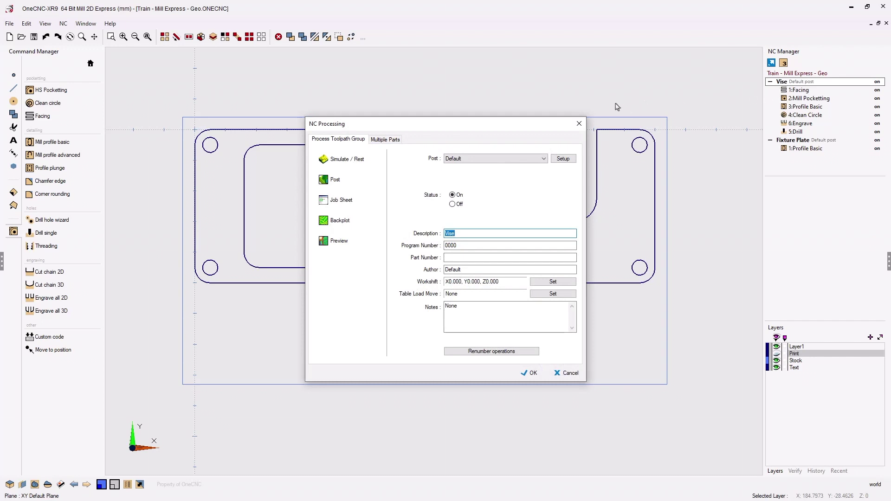
left_click_drag(529, 119, 327, 52)
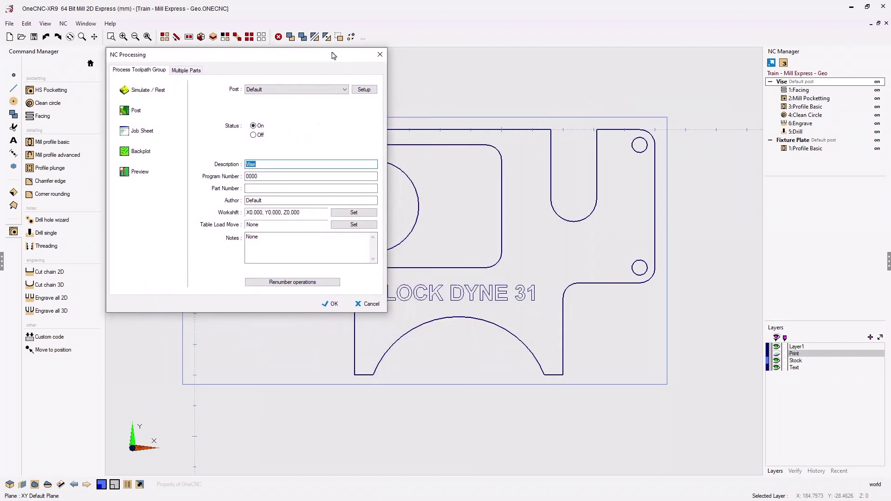
left_click(293, 283)
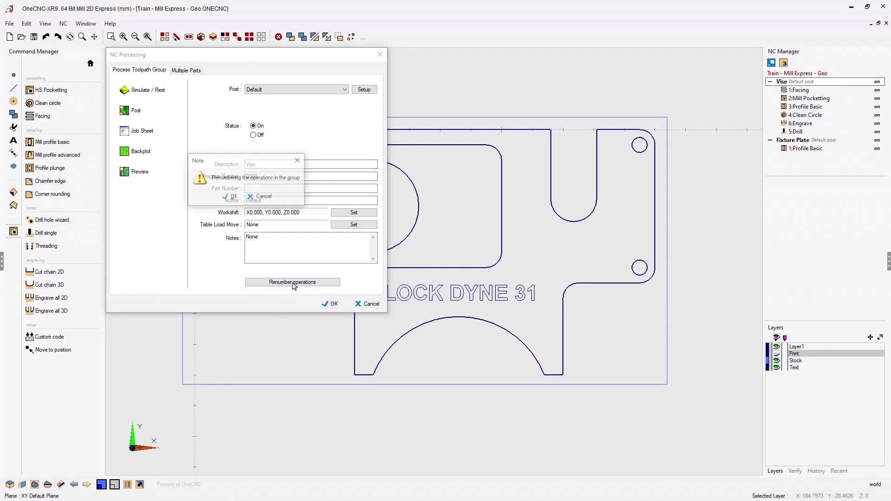
left_click(232, 198)
left_click(332, 304)
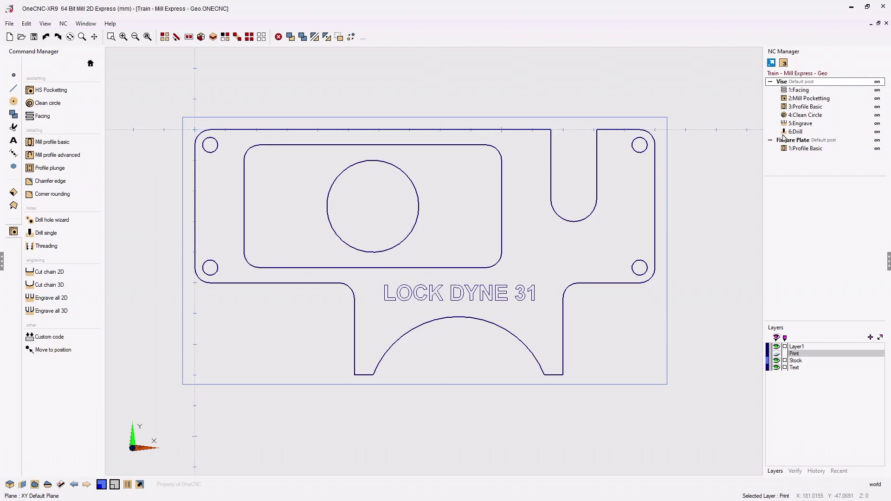
- Edit the Facing operation in the Vise group and set its spindle speed to 1400
left_click(800, 91)
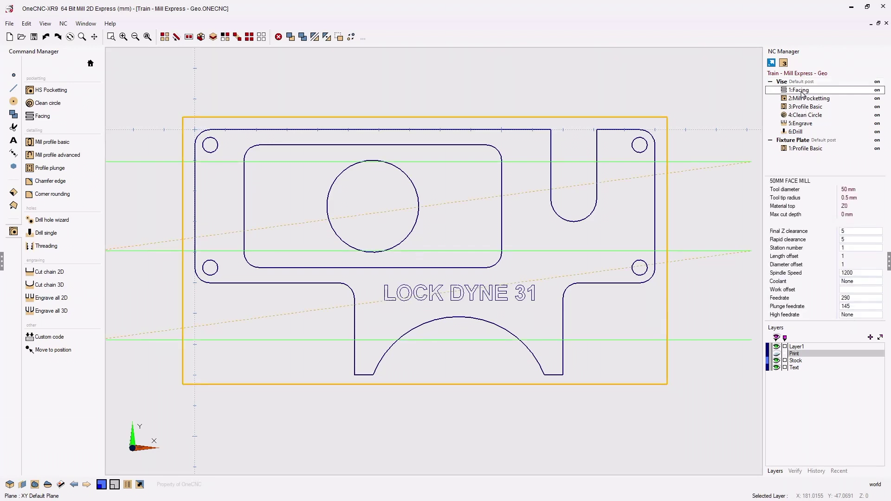
right_click(802, 92)
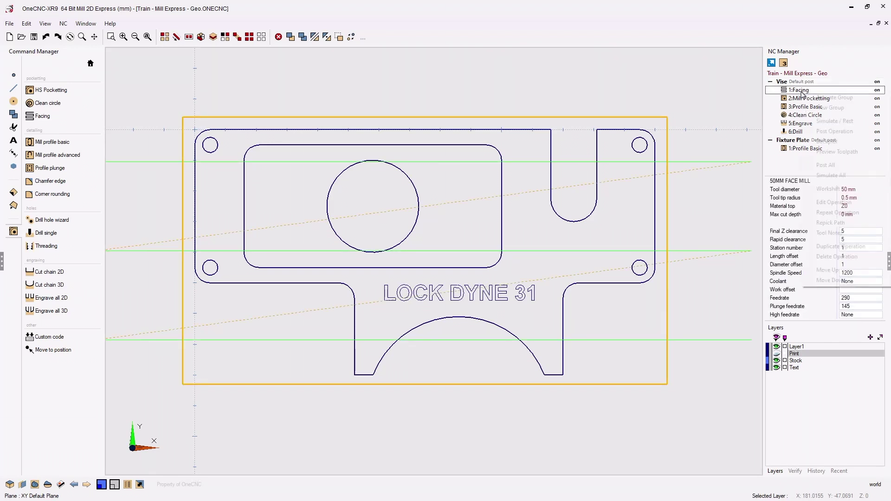
left_click(833, 202)
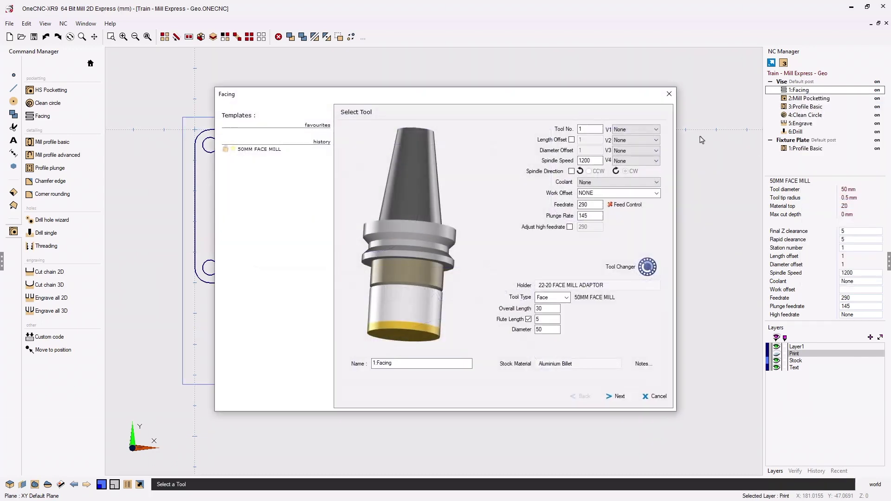
left_click_drag(580, 93, 471, 59)
double_click(490, 120)
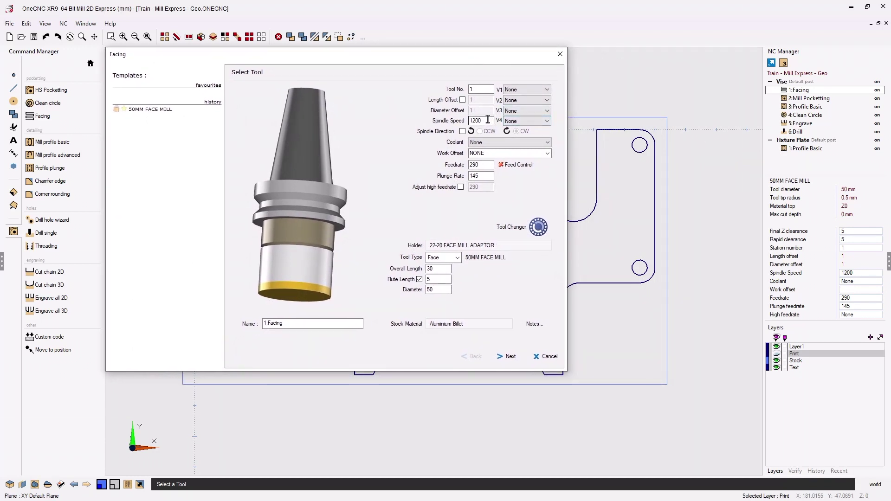
type("1")
left_click(510, 357)
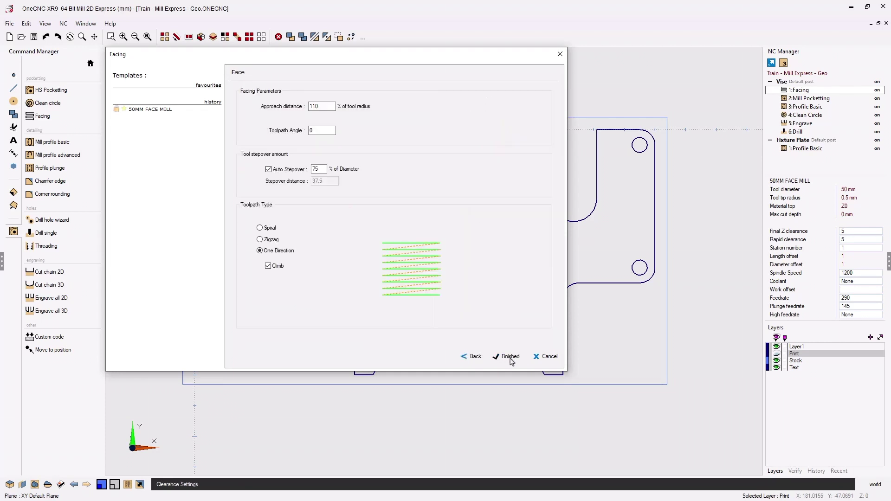
left_click(509, 358)
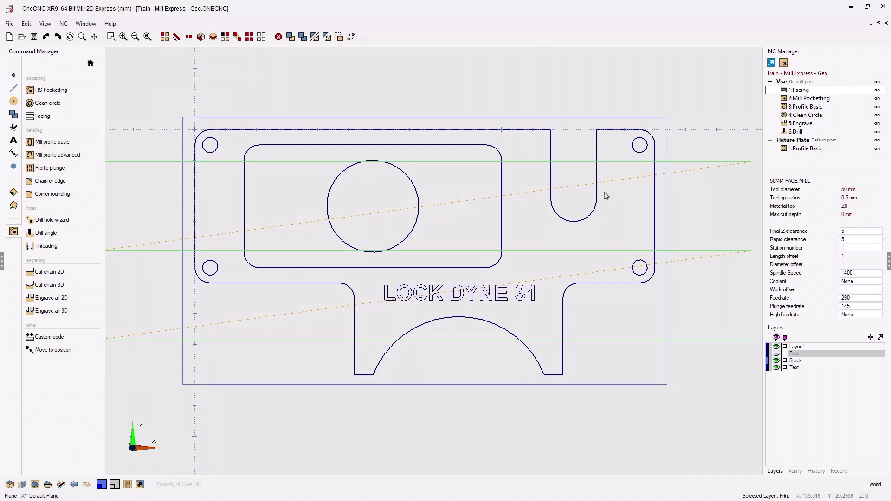
- Reopen the Facing operation through its NC processing settings and set the spindle speed to 1200
left_click(796, 92)
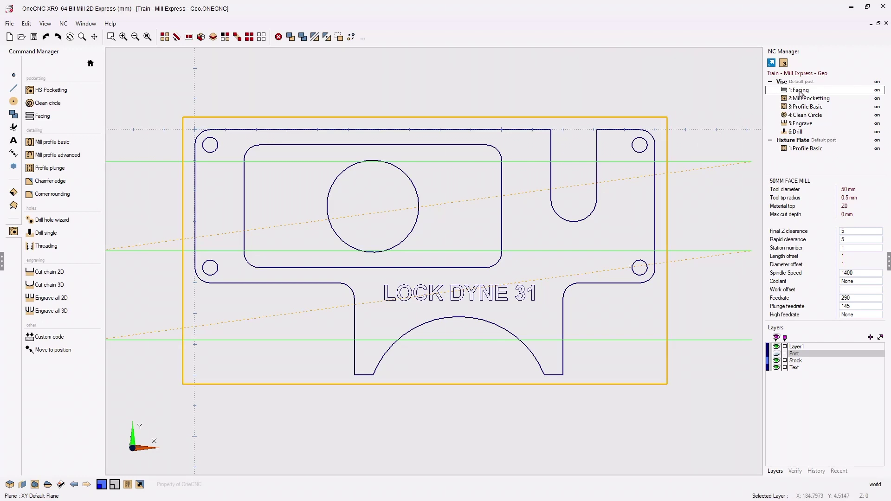
double_click(800, 92)
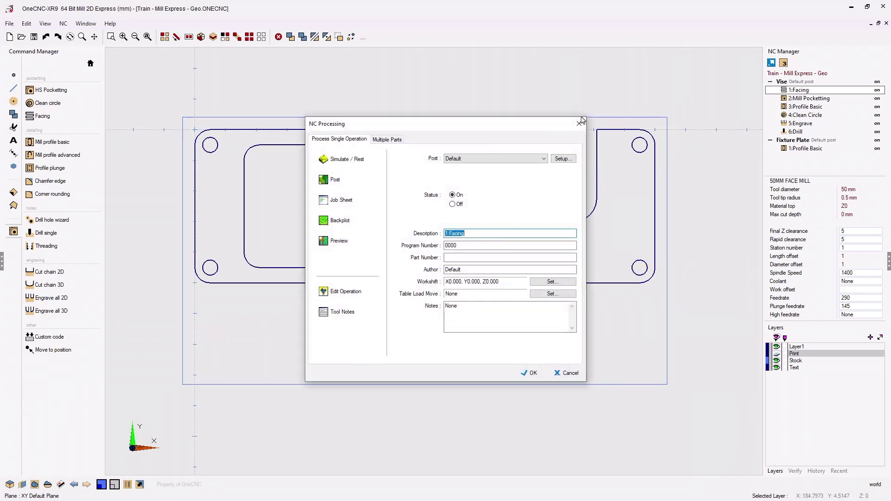
mouse_move(523, 125)
left_mouse_down()
mouse_move(415, 78)
mouse_move(324, 54)
left_mouse_up()
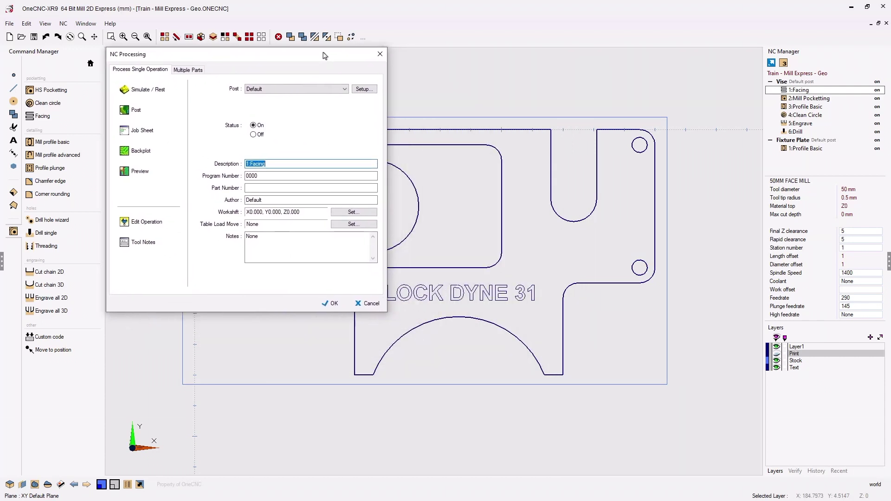
left_click(147, 222)
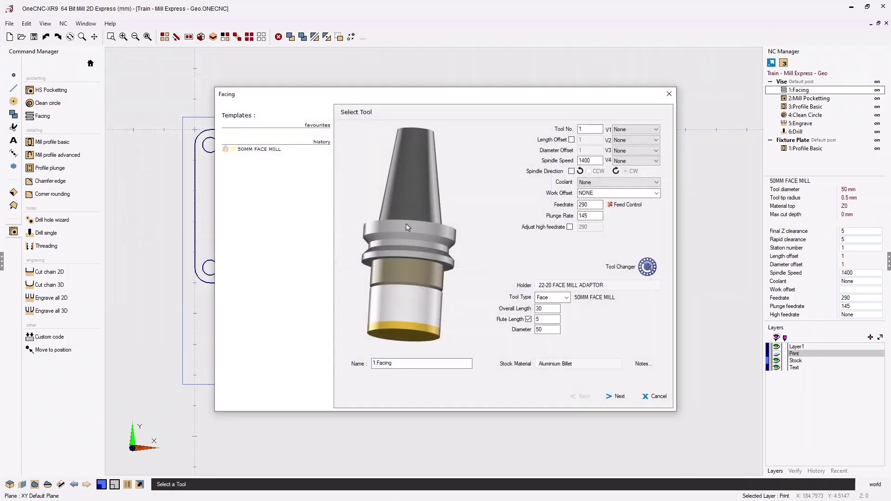
left_click_drag(479, 106, 369, 61)
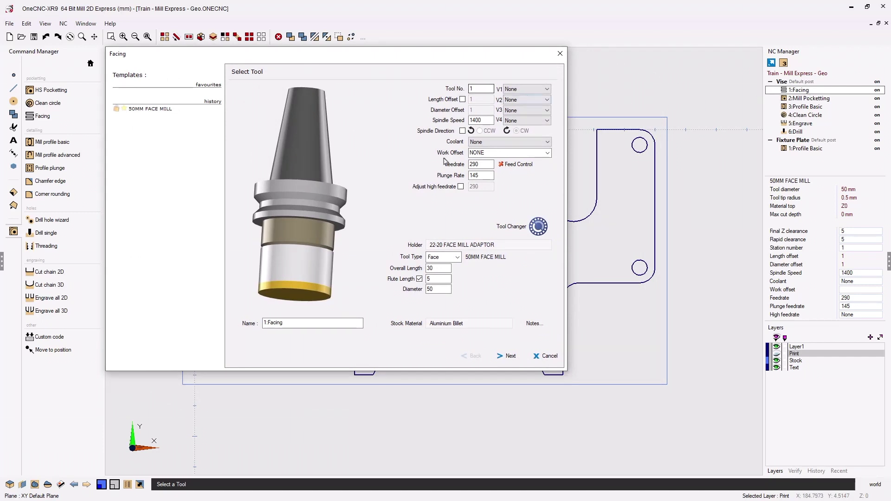
double_click(479, 121)
type("1200")
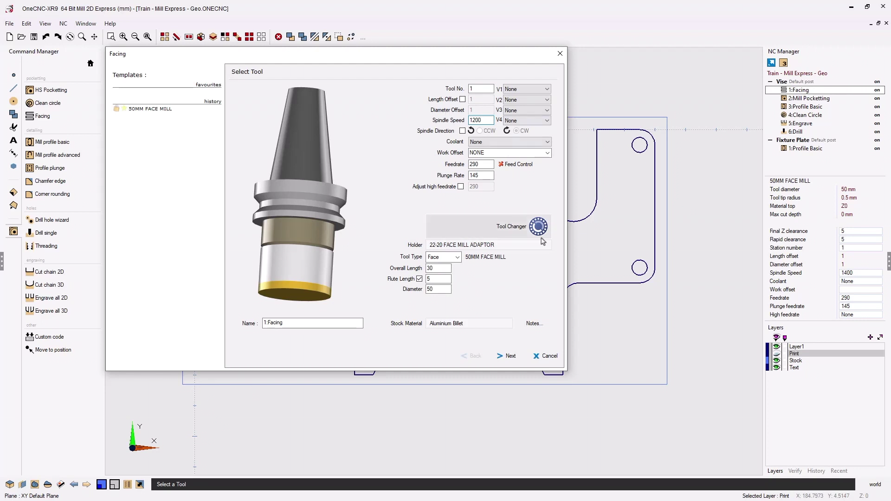
left_click(511, 356)
left_click(510, 356)
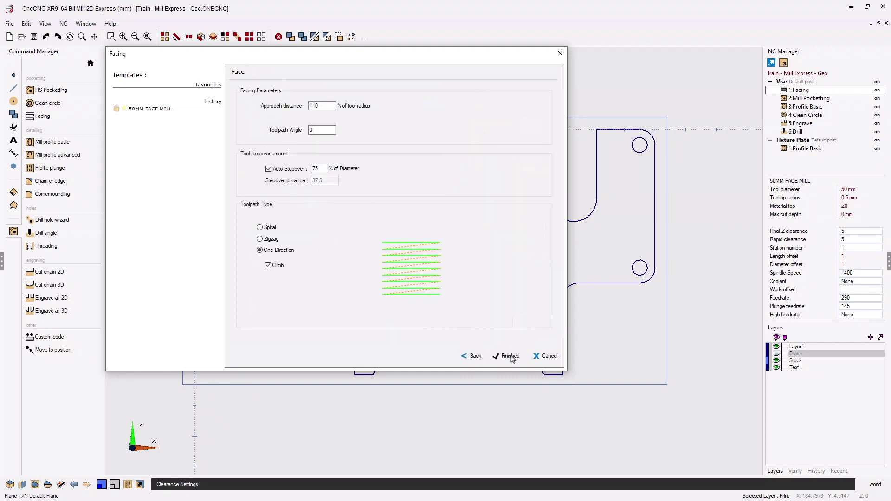
left_click(511, 358)
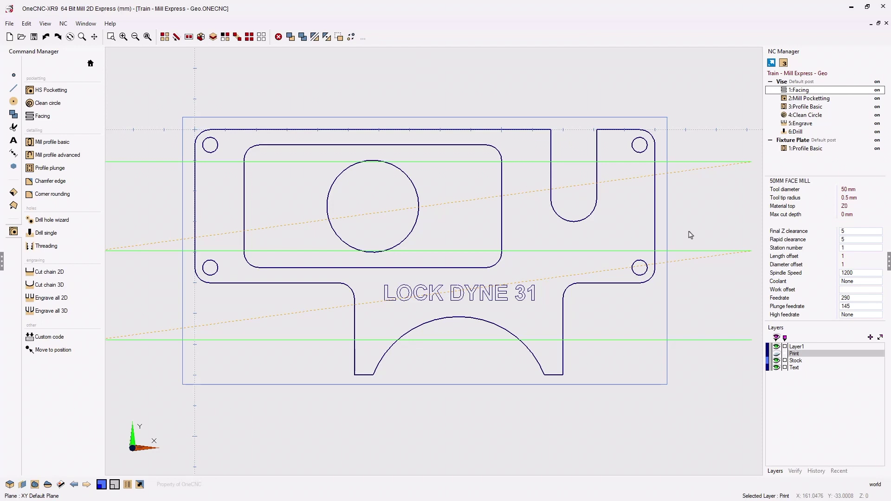
- Set the spindle speed of the Profile Basic operation in the Vise group to 4000
left_click(806, 107)
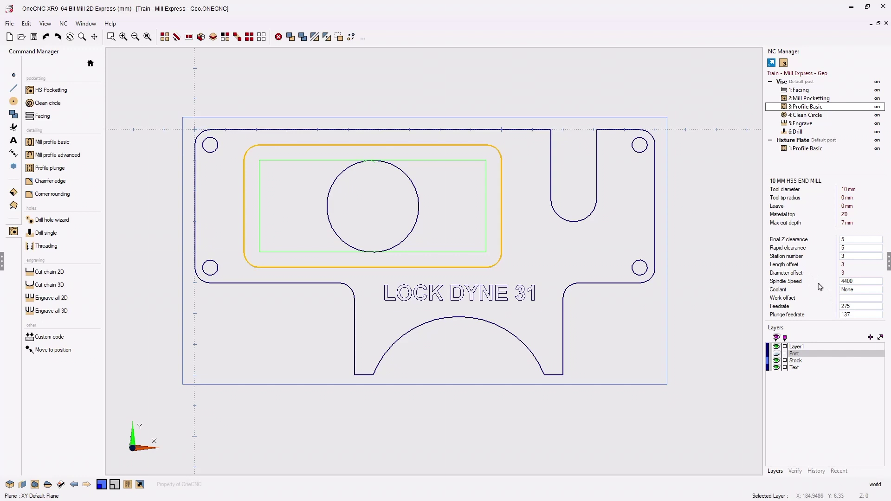
left_click(858, 281)
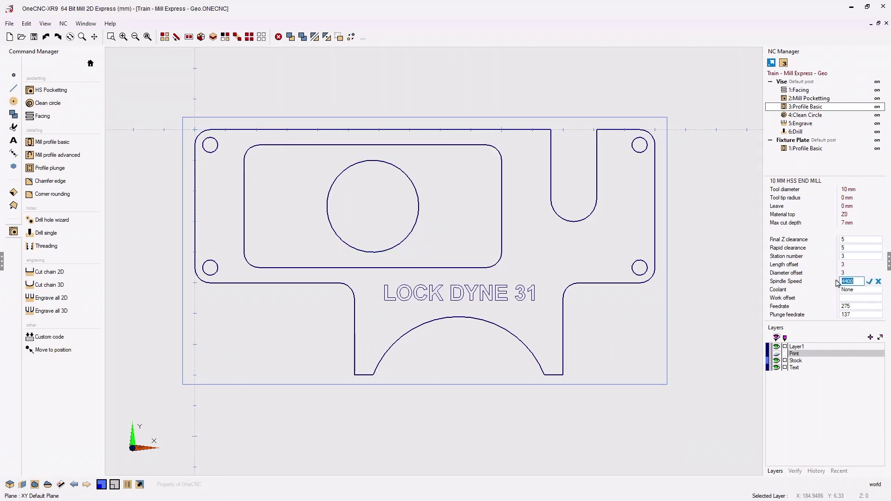
type("4000")
left_click(869, 282)
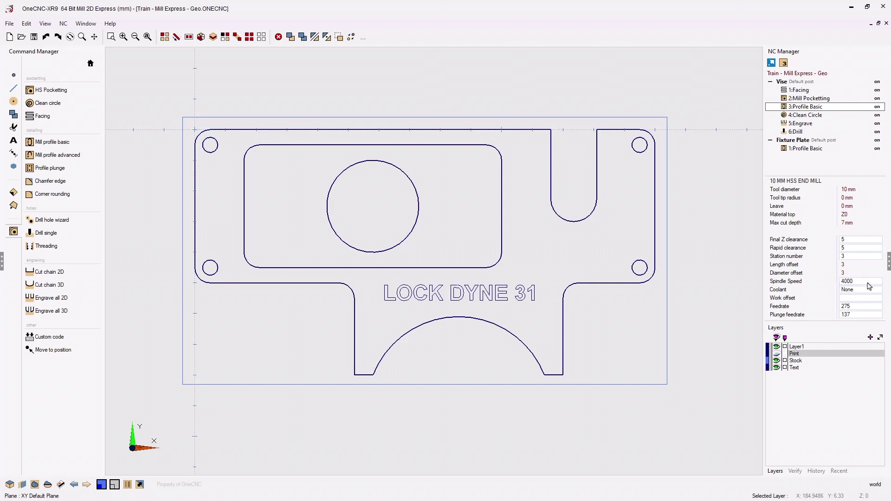
- Change Profile Basic's station number to 7 and back to 3, and show the Engrave operation's parameters
left_click(850, 257)
type("7")
left_click(869, 257)
left_click(851, 256)
type("3")
left_click(869, 258)
left_click(806, 125)
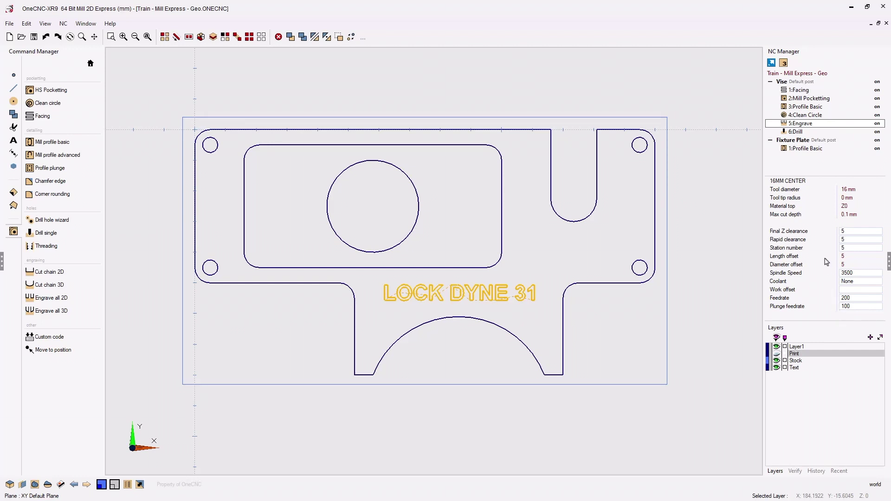
- Generate a job sheet for the whole Vise toolpath group
left_click(799, 83)
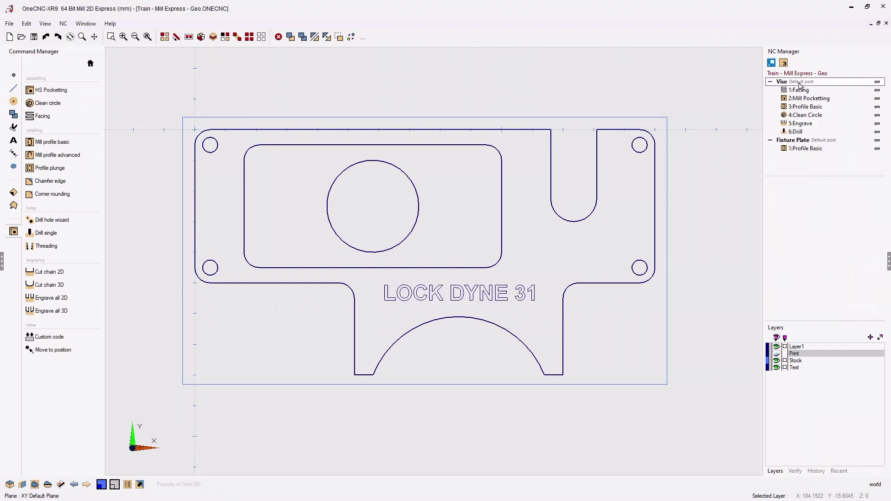
double_click(799, 83)
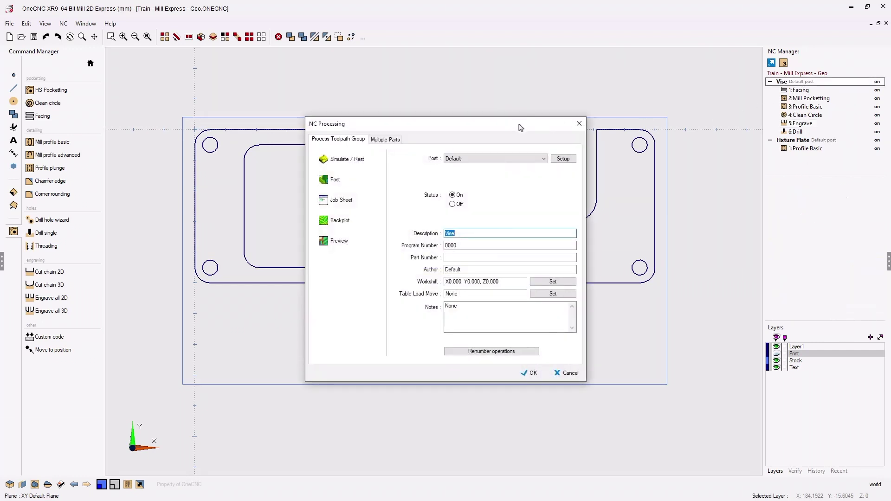
left_click_drag(521, 121, 321, 58)
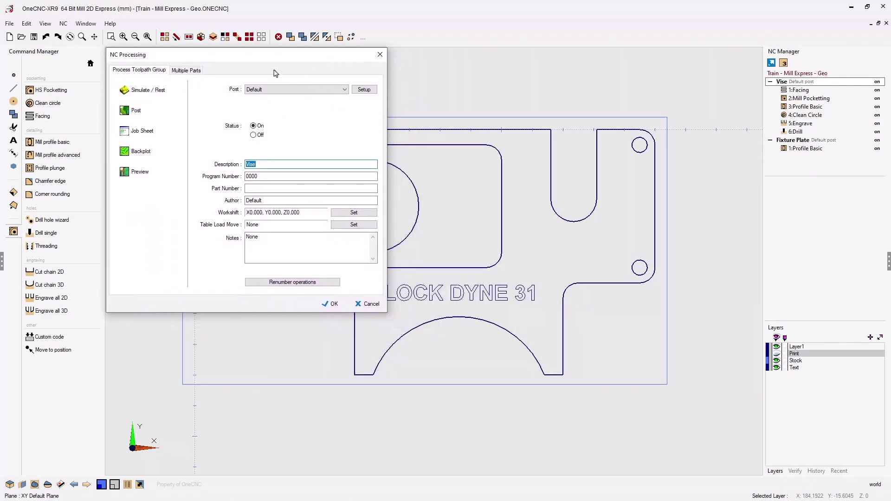
left_click(147, 133)
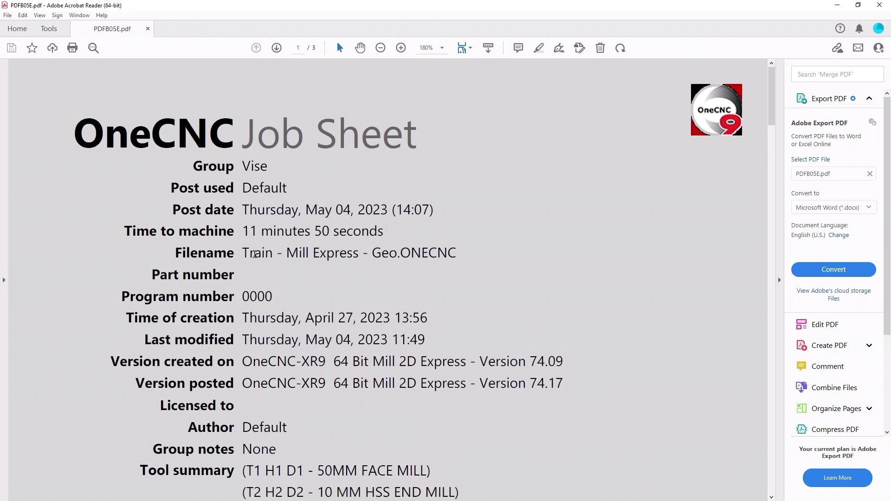
- Review the Vise job sheet: group details, tool summary, toolpath images and the data of the individual operations
scroll(381, 277, "down", 3)
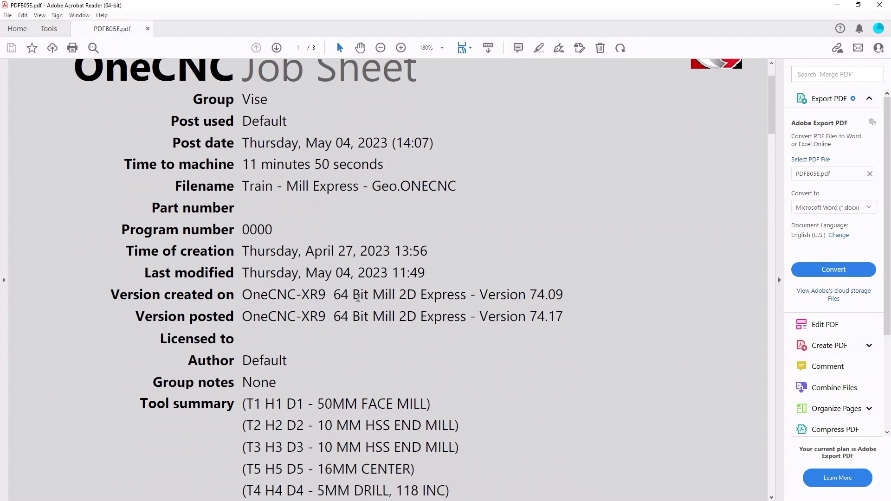
scroll(410, 307, "down", 5)
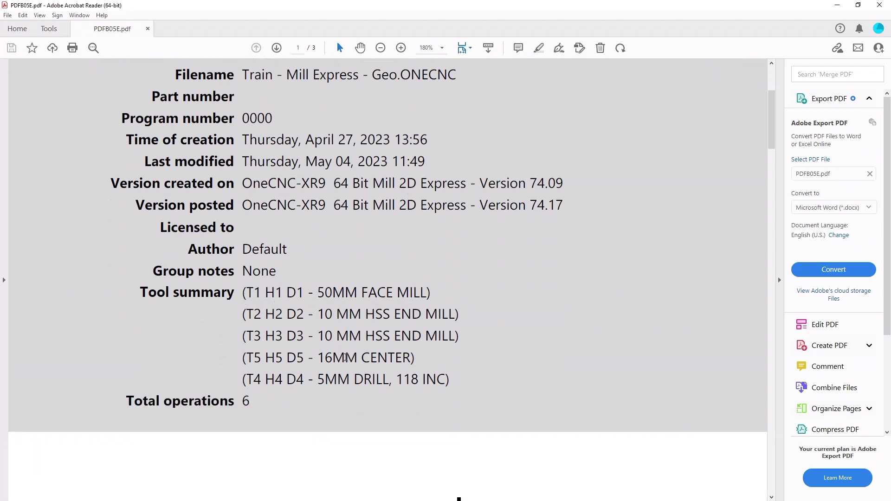
scroll(464, 351, "down", 8)
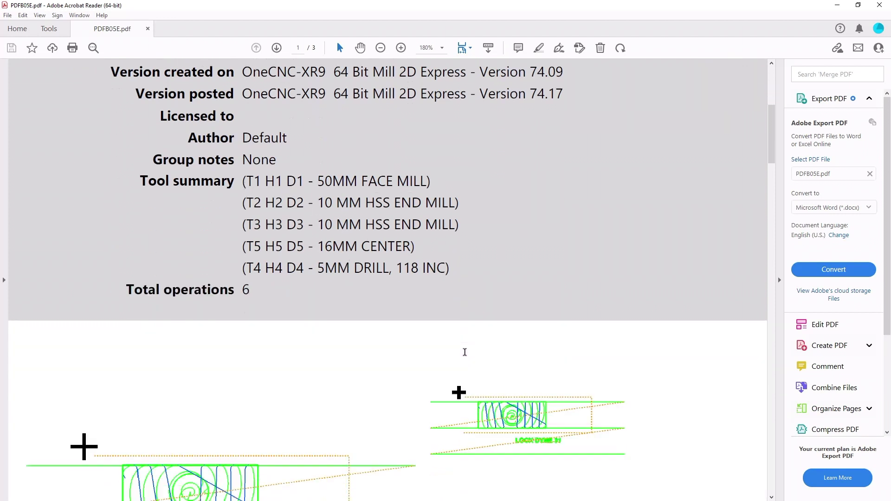
scroll(464, 351, "down", 6)
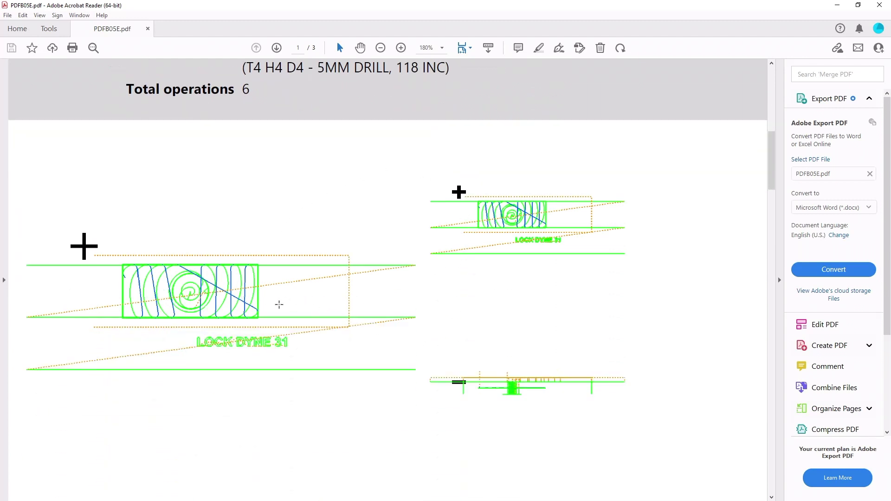
scroll(279, 302, "down", 14)
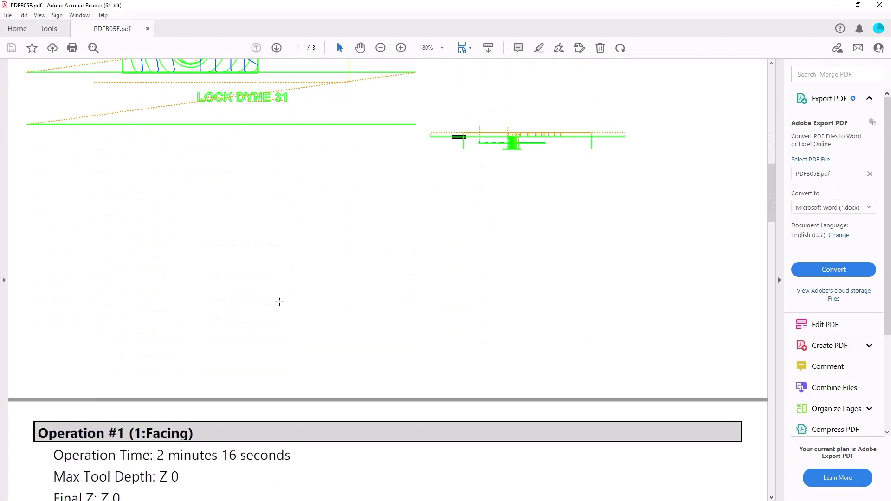
scroll(280, 299, "down", 7)
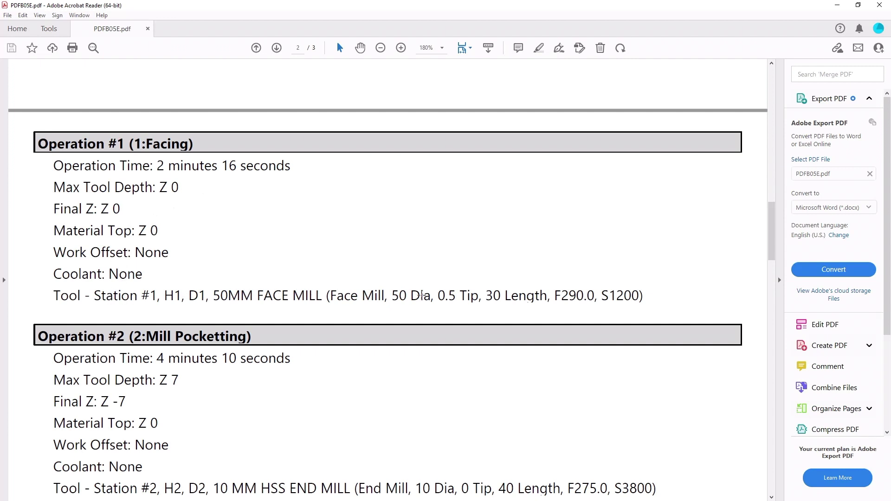
scroll(422, 300, "down", 3)
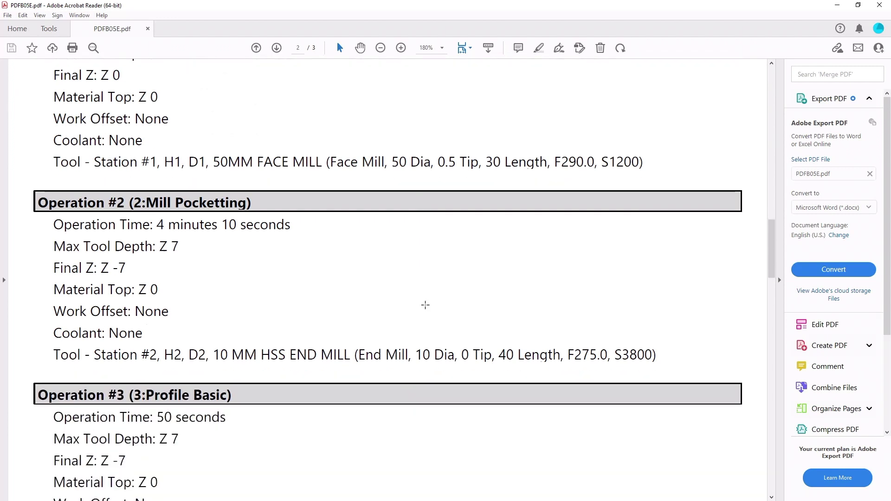
scroll(425, 305, "down", 7)
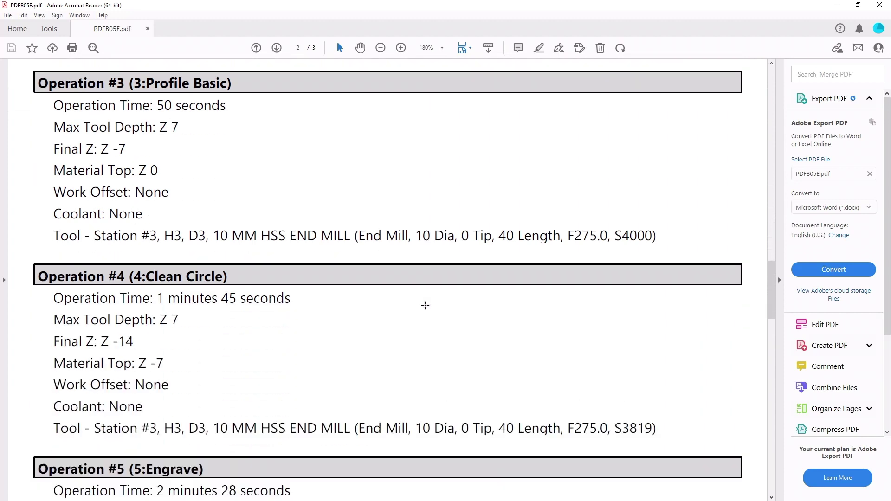
scroll(425, 305, "down", 5)
scroll(425, 307, "up", 4)
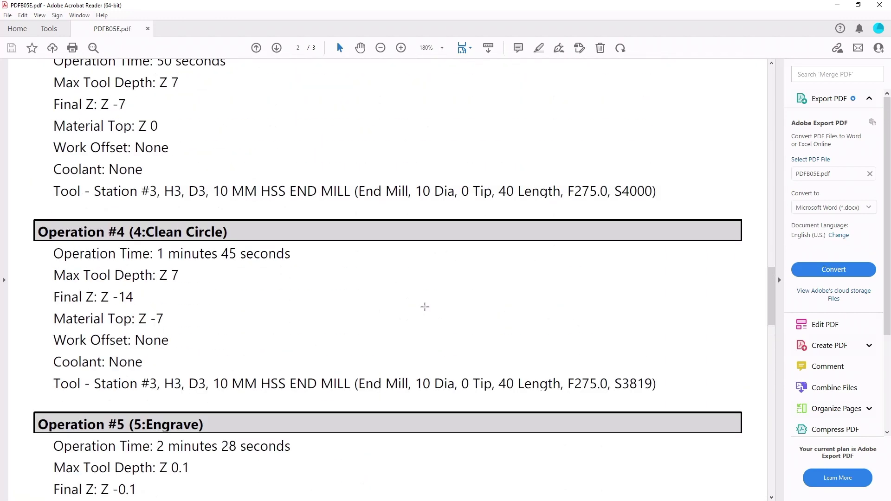
scroll(425, 307, "up", 15)
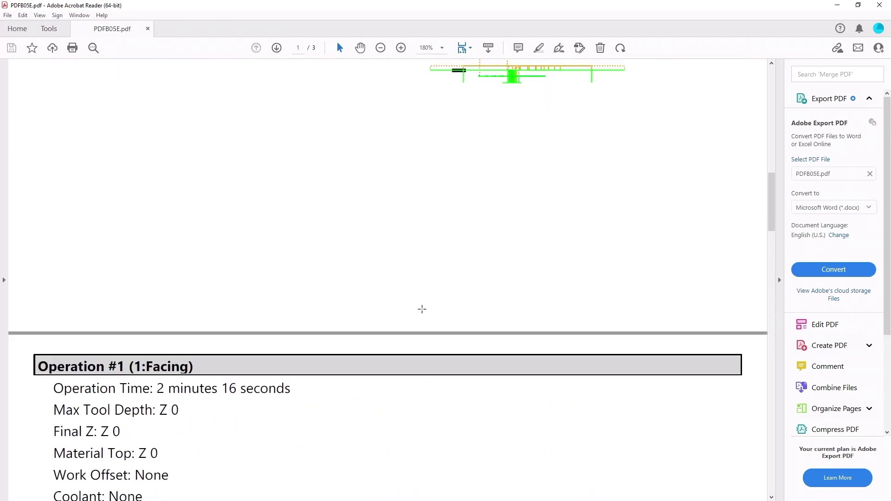
scroll(422, 309, "up", 16)
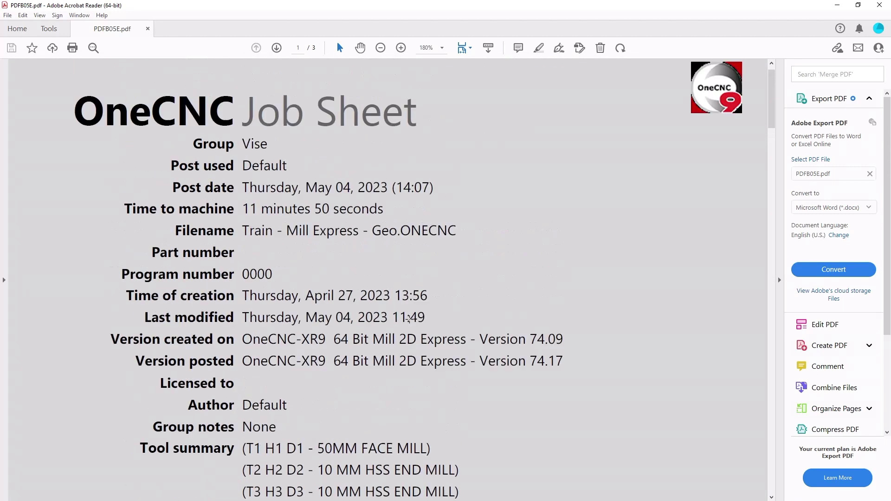
scroll(409, 319, "up", 1)
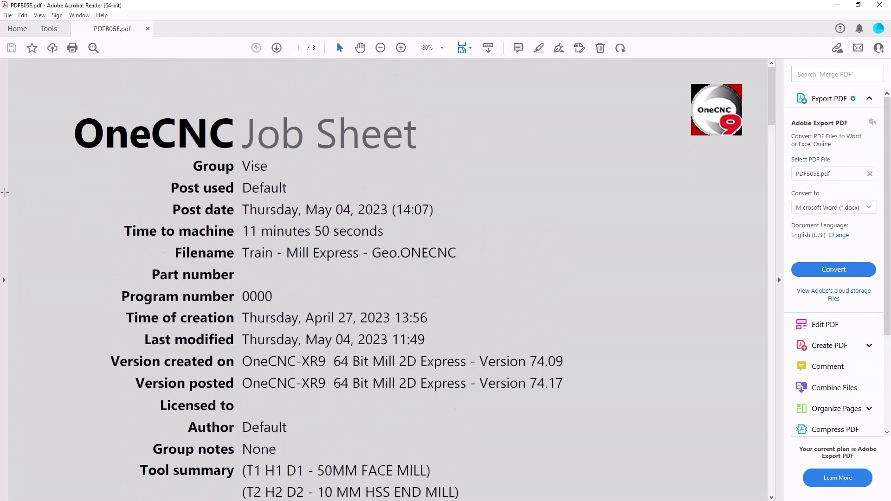
left_click(8, 15)
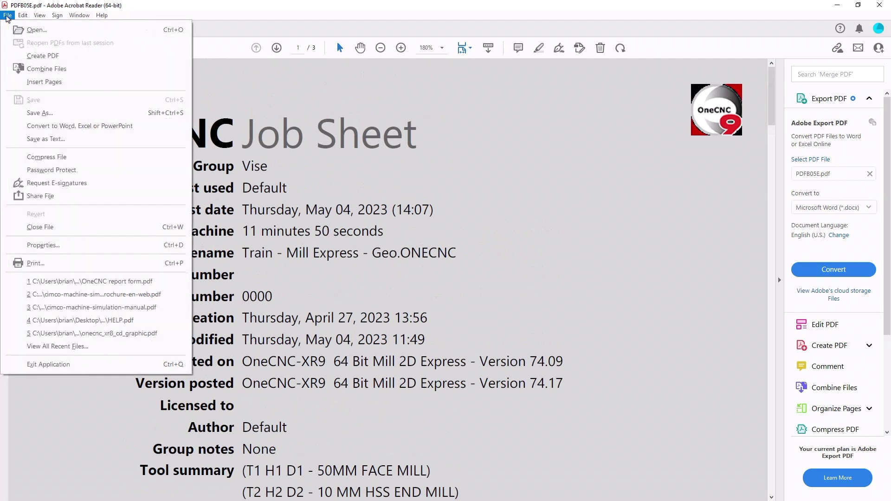
left_click(39, 113)
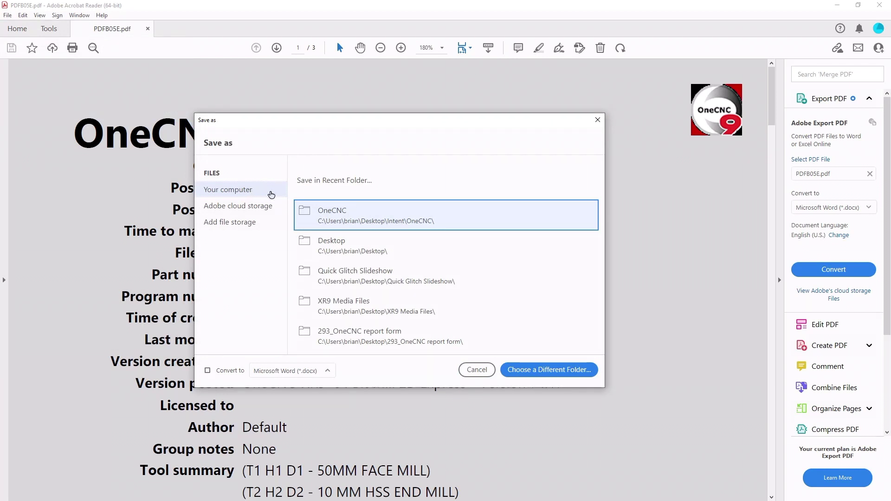
left_click(596, 121)
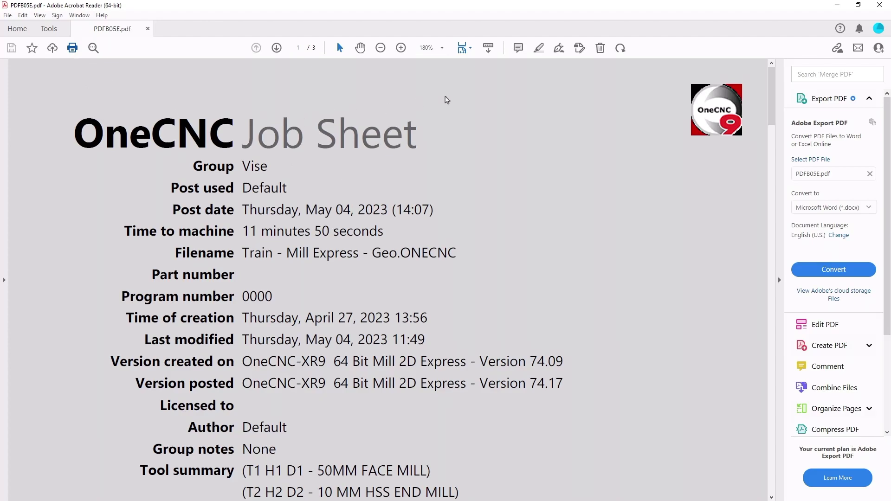
- Switch back to OneCNC and choose the Haas post in the Vise toolpath group's NC processing settings
key("alt+Tab")
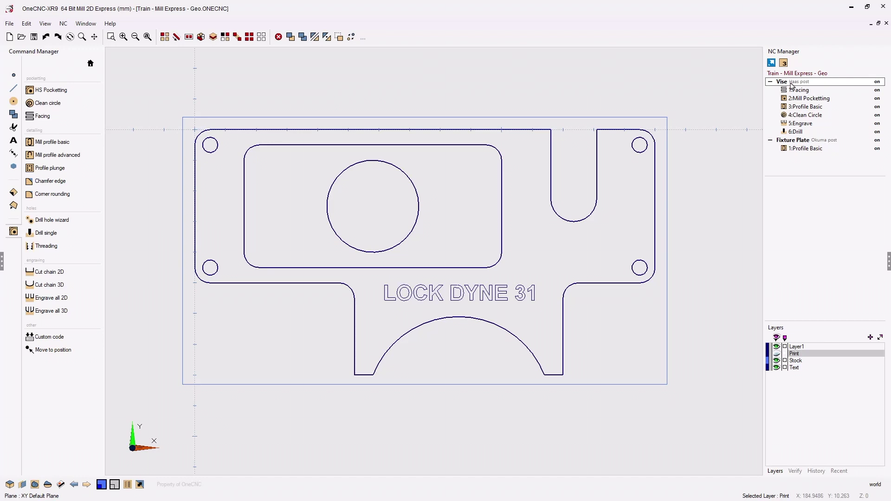
double_click(791, 82)
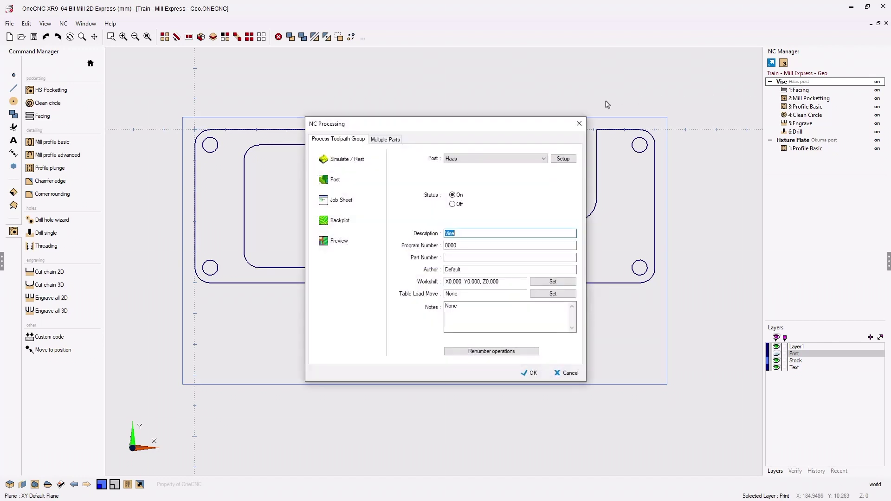
left_click_drag(520, 126, 418, 82)
left_click_drag(331, 63, 320, 57)
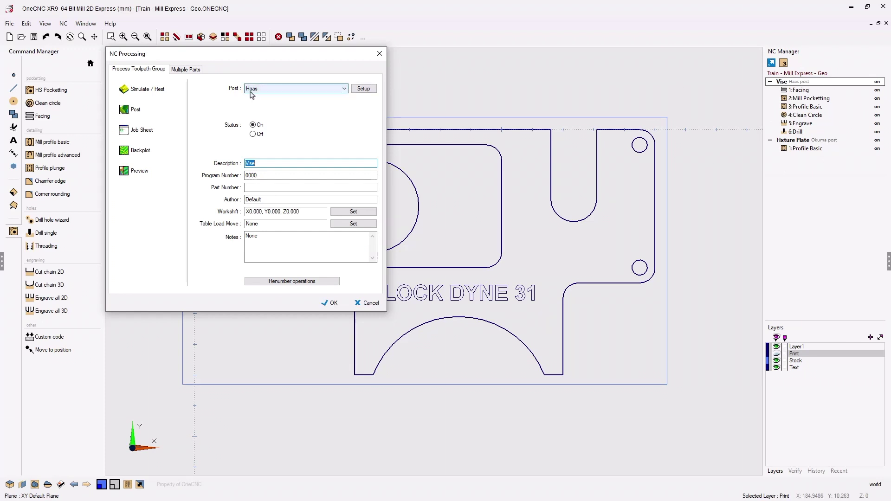
left_click(345, 89)
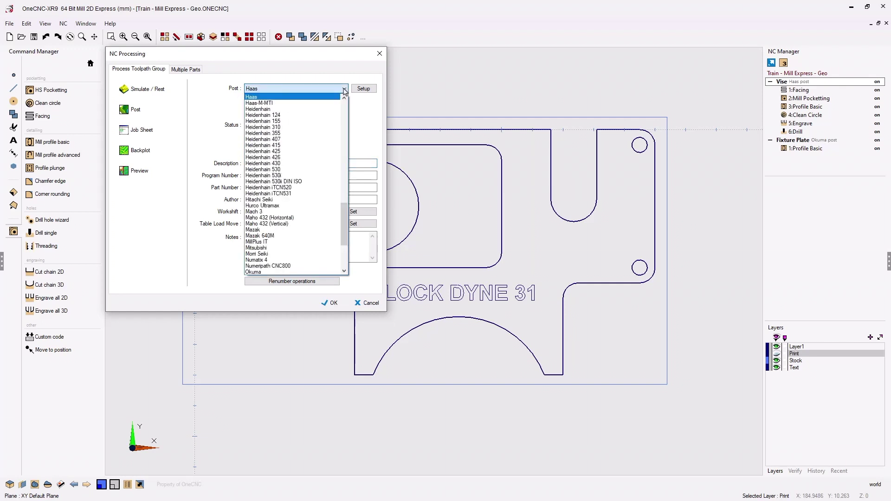
left_click_drag(345, 215, 344, 180)
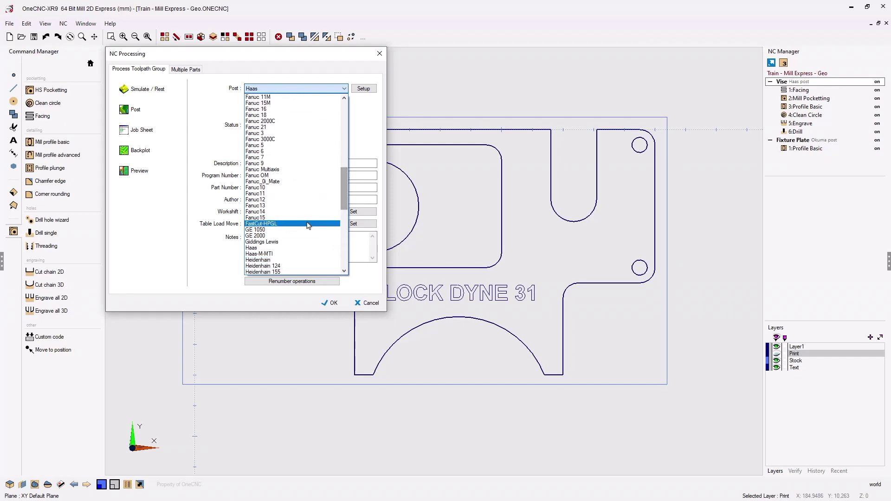
left_click(298, 248)
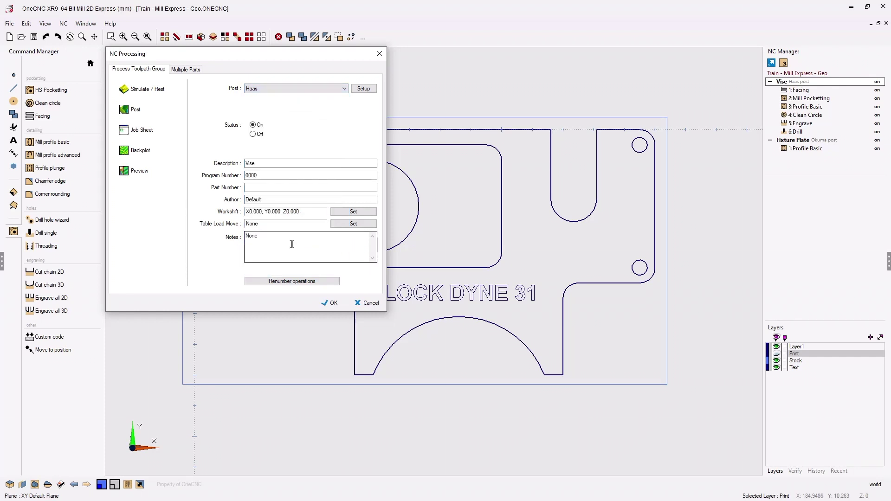
- Post the Vise group, save the NC program as "Setup - Vise" on the Desktop, and close the generated code
left_click(139, 112)
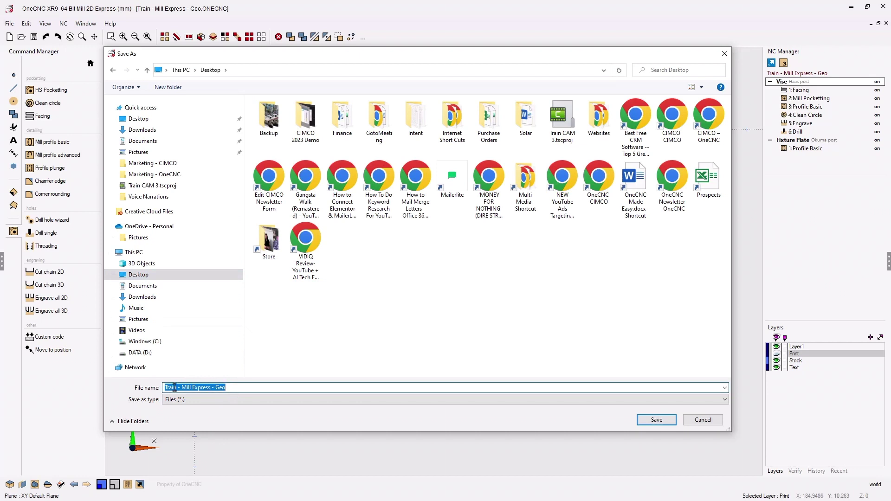
type("Setup - Vi")
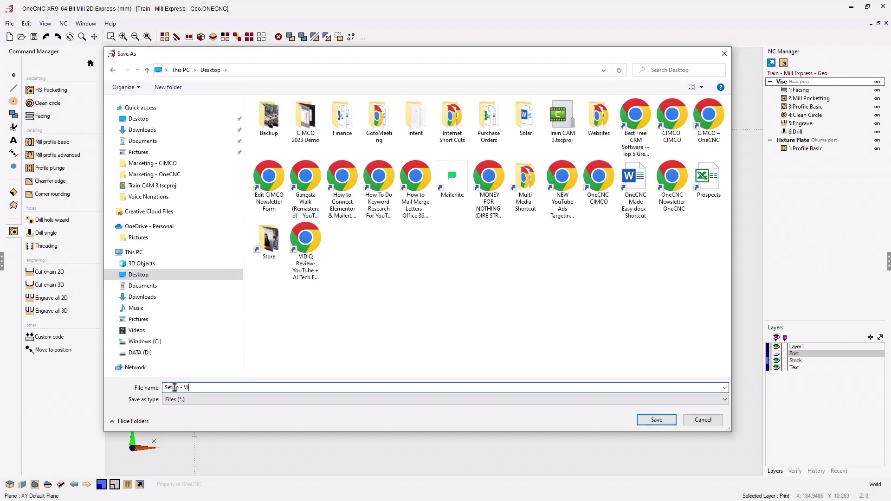
type("se")
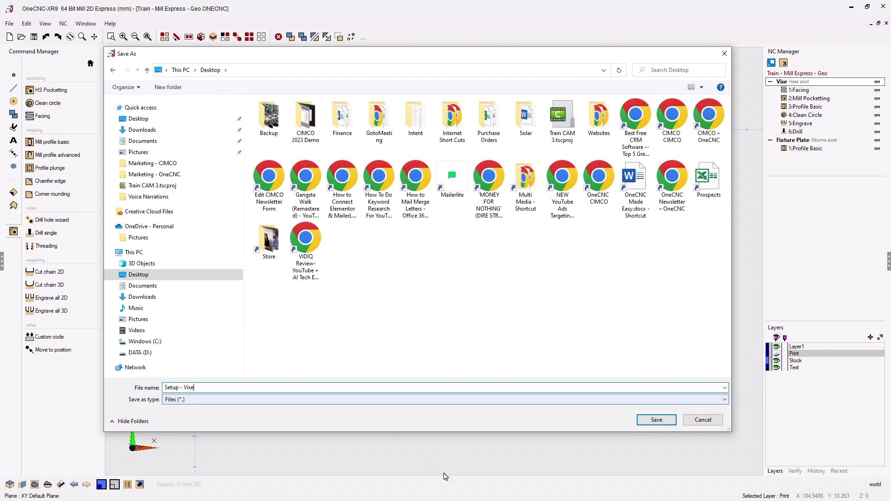
left_click(656, 420)
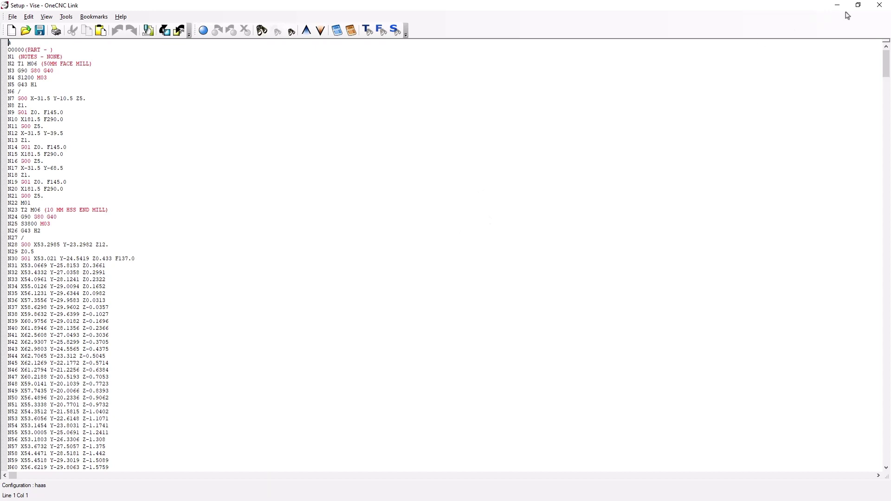
left_click(878, 6)
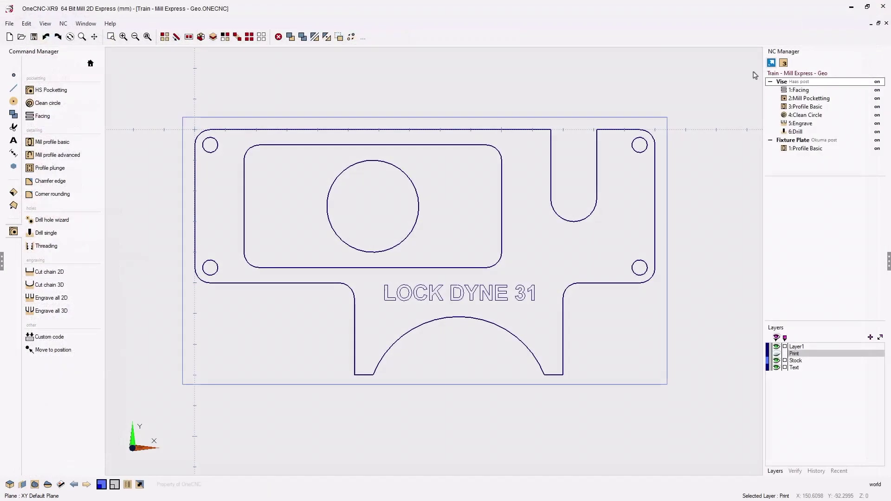
- Set the post of the Fixture Plate toolpath group to Fadal
double_click(791, 140)
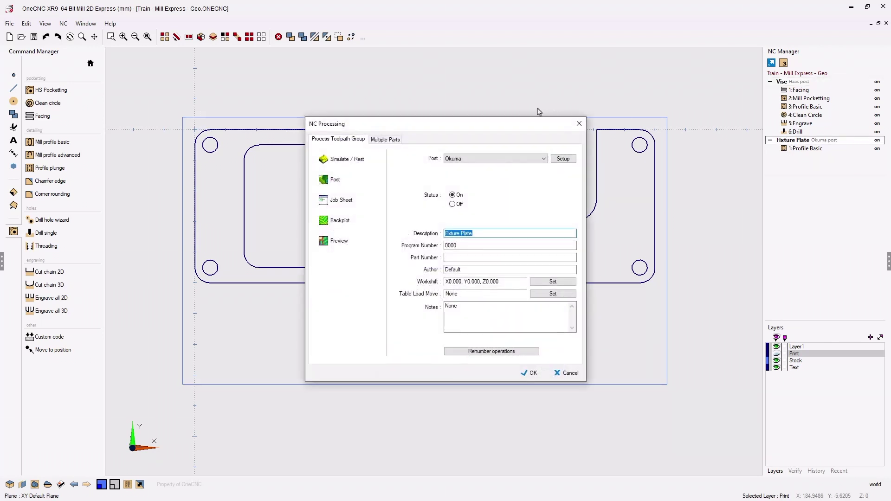
mouse_move(524, 126)
left_mouse_down()
mouse_move(376, 88)
mouse_move(325, 56)
left_mouse_up()
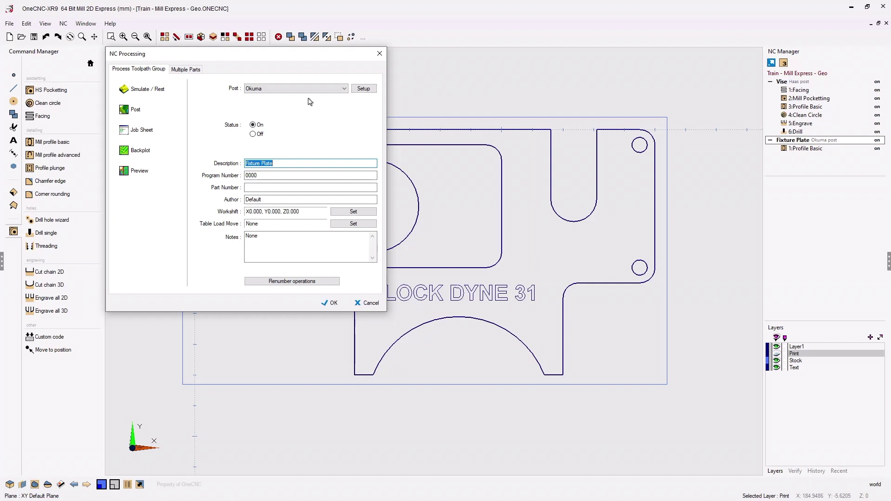
left_click(343, 89)
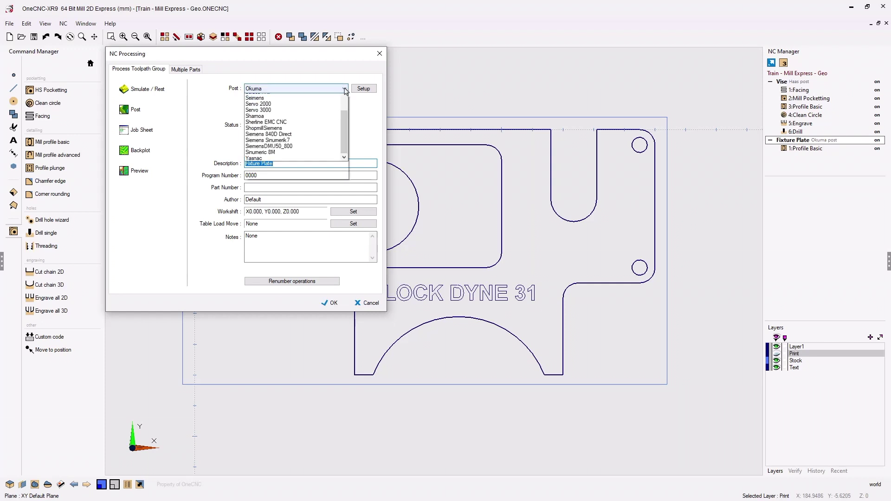
scroll(355, 181, "up", 15)
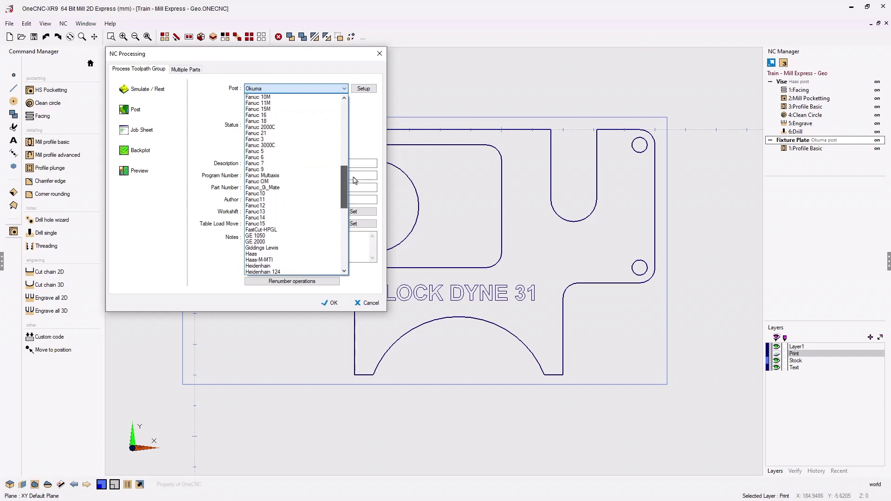
left_click_drag(354, 181, 355, 167)
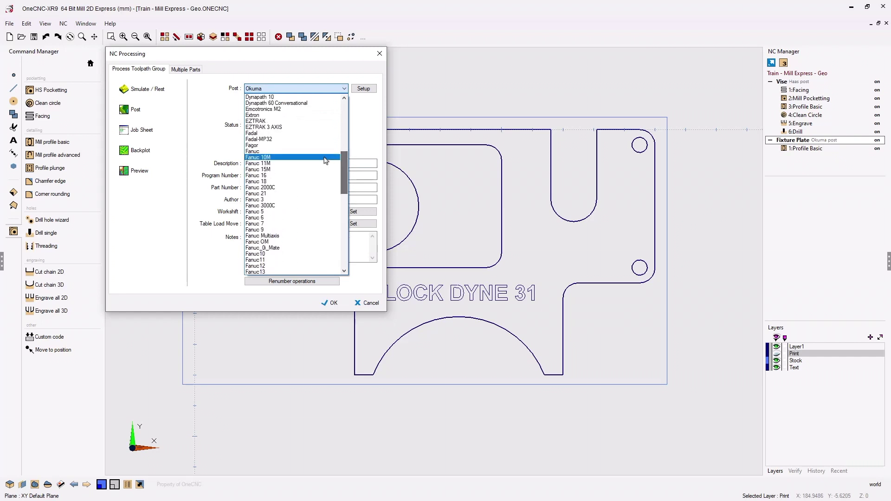
left_click(273, 133)
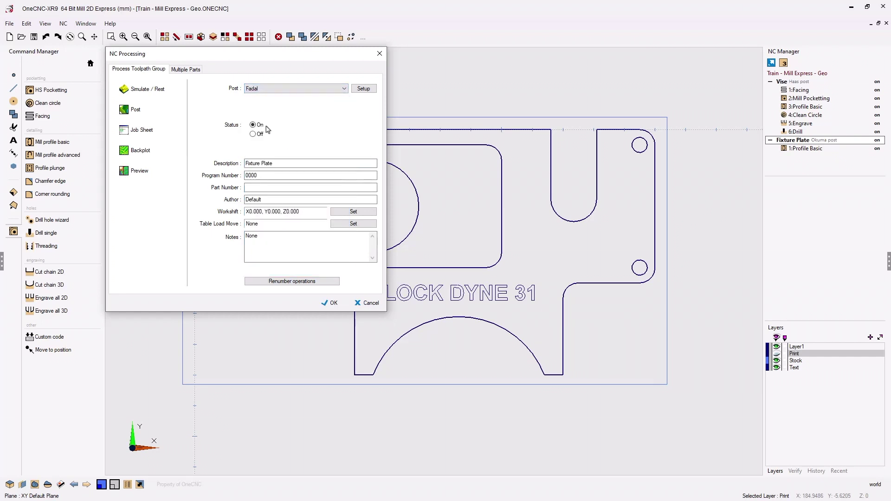
- Post the Fixture Plate group, save the NC program as "Setup - Fixture Plate" on the Desktop, and close the generated code
left_click(135, 111)
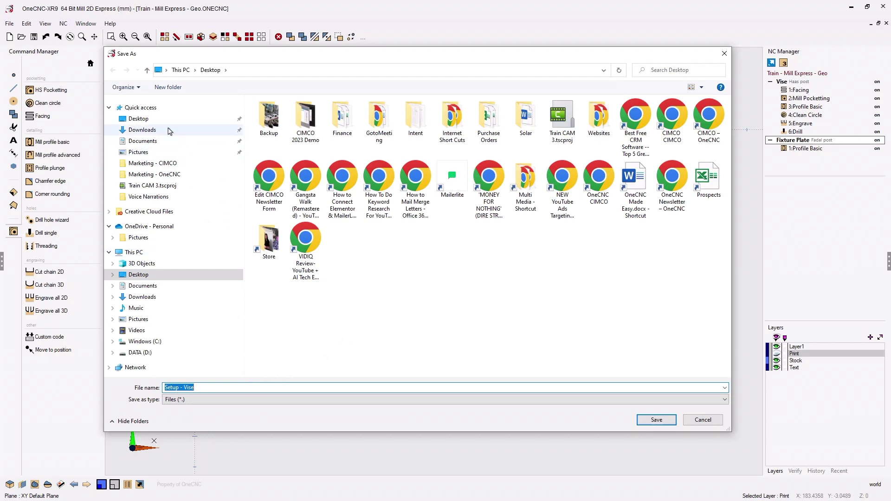
left_click(149, 121)
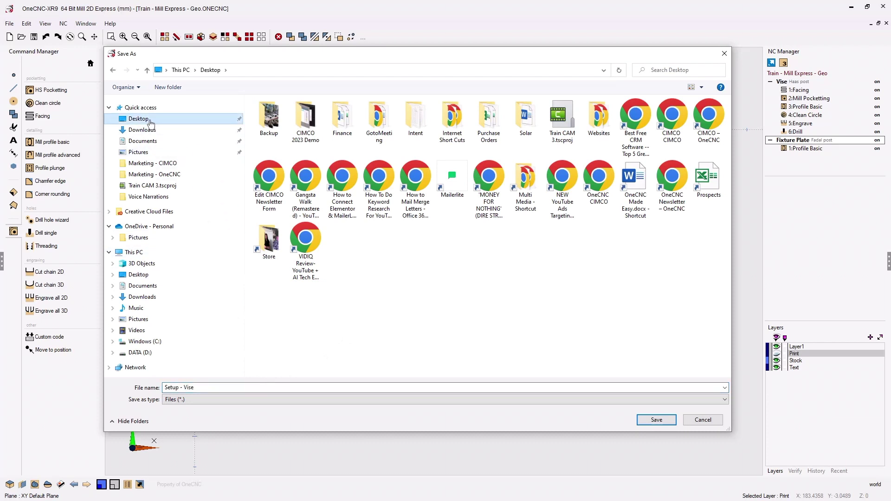
left_click(200, 387)
left_click(200, 387)
key("BackSpace")
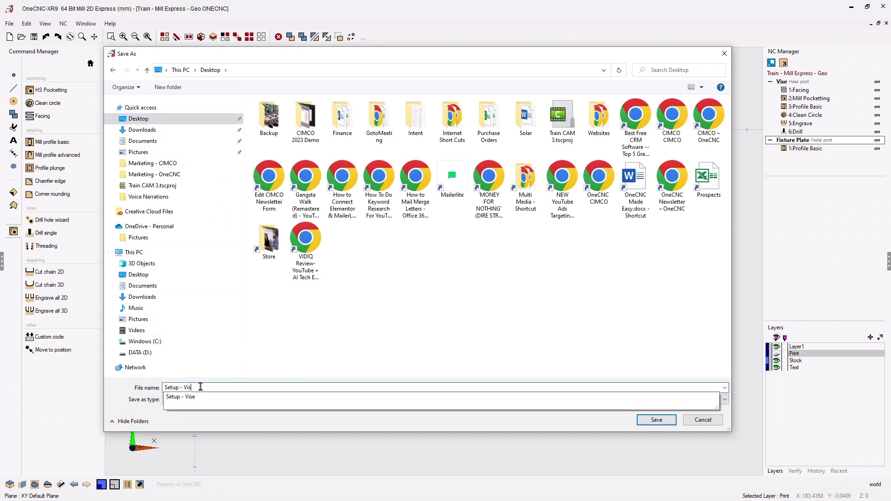
key("BackSpace")
type("Fixture Plate")
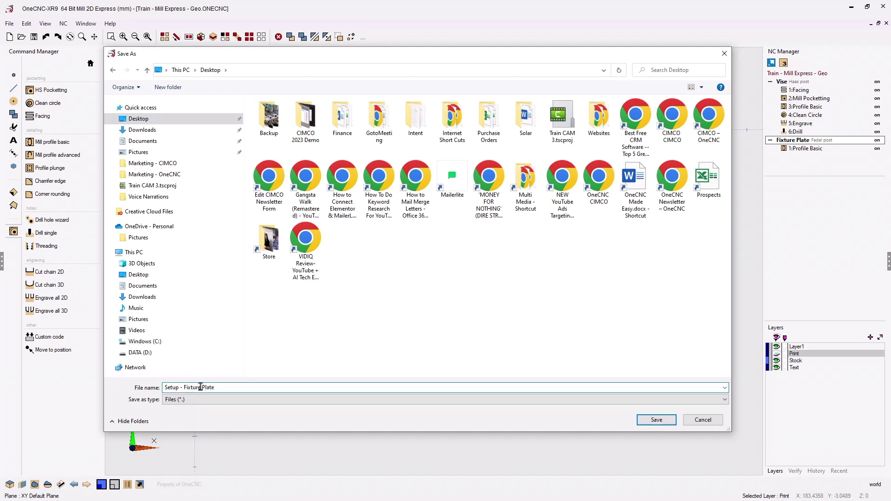
left_click(655, 423)
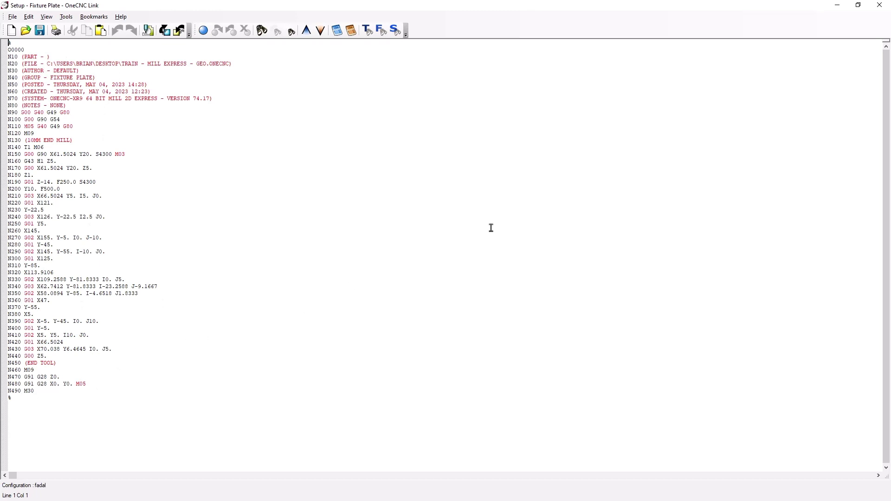
left_click(881, 5)
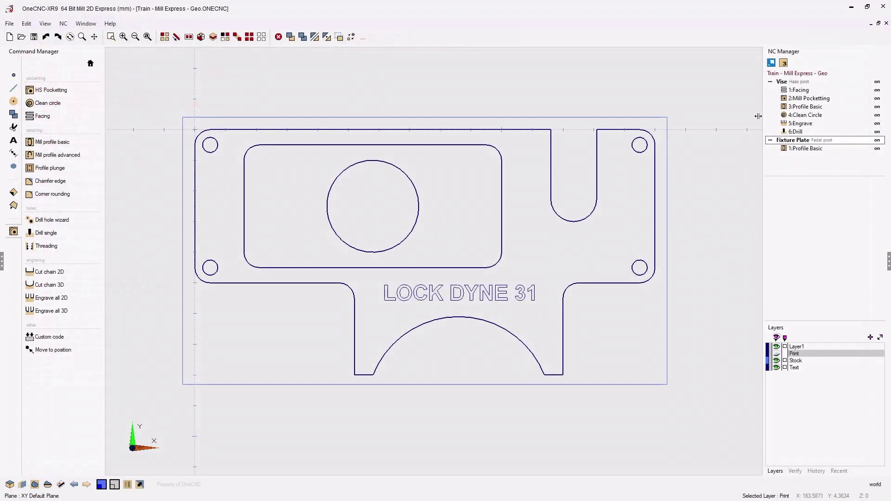